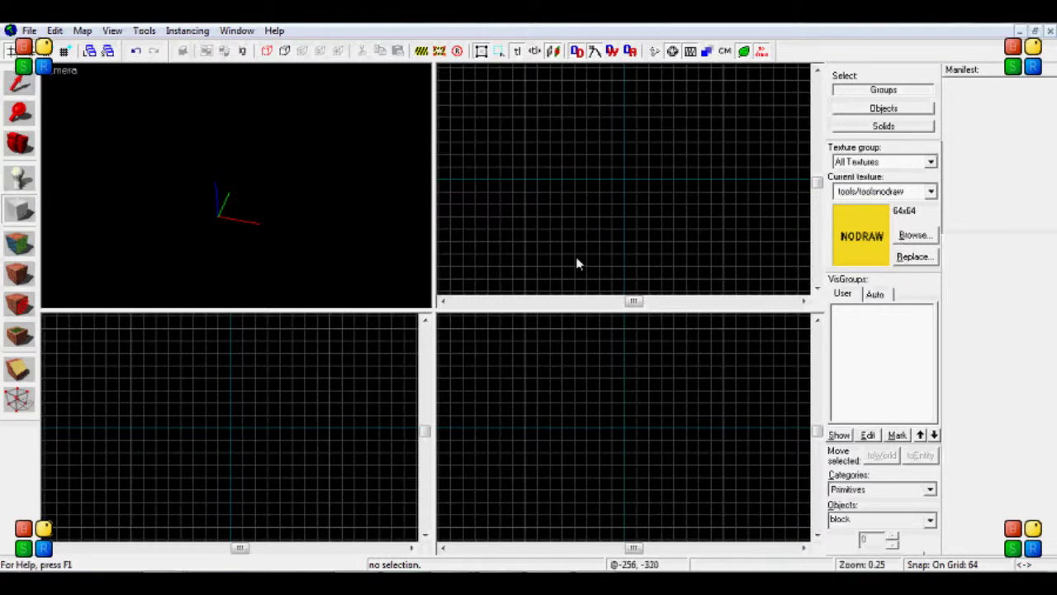
Step: Create a 512 × 512 × 64 unit nodraw floor block with its corner at the map origin
scroll(621, 214, down, 2)
scroll(661, 175, up, 2)
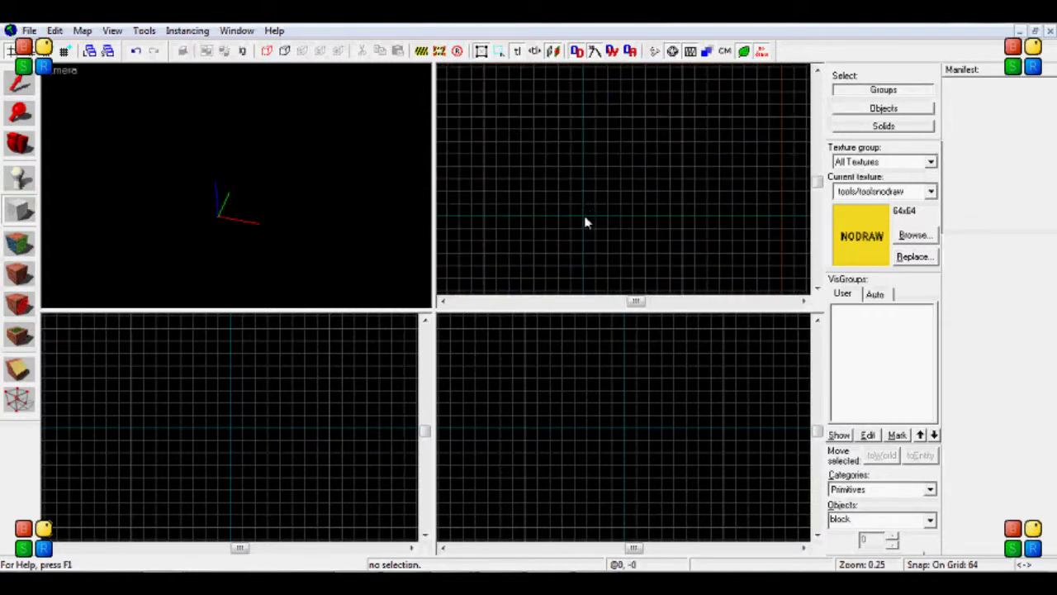
drag(584, 216, 684, 113)
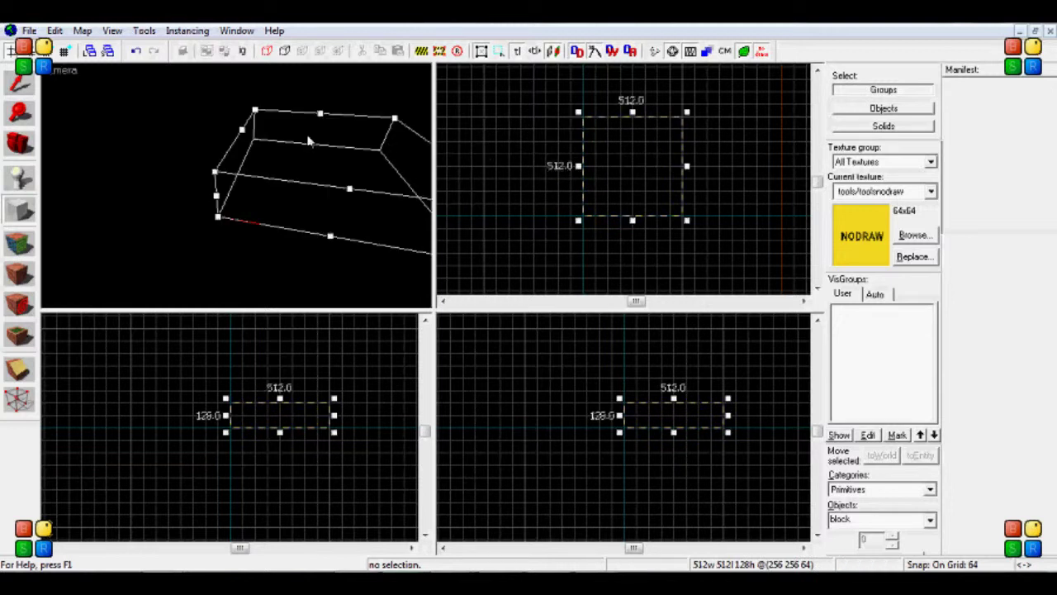
key(z)
key(w)
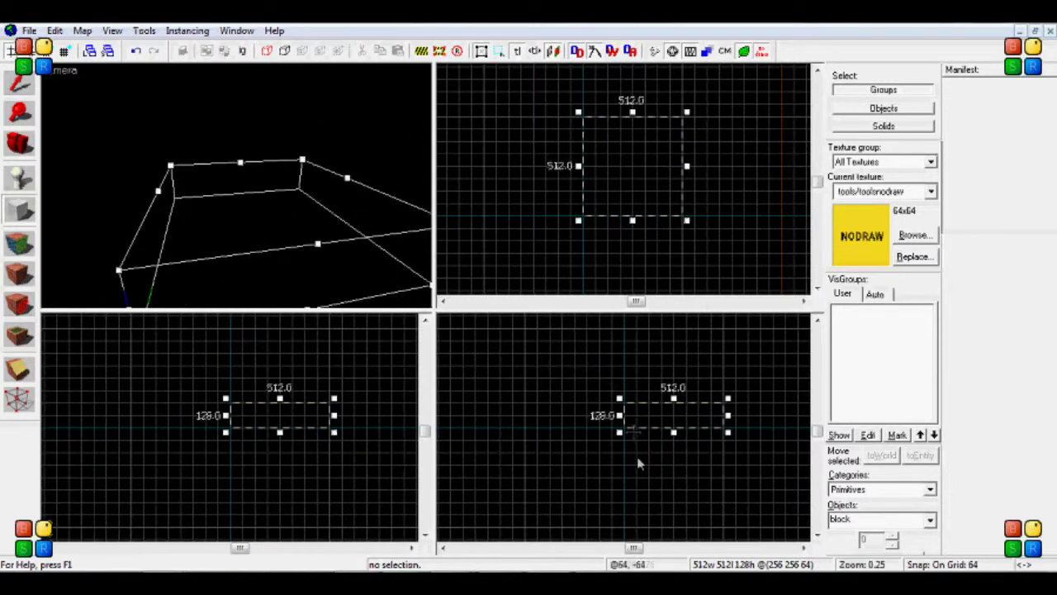
scroll(677, 398, up, 2)
drag(682, 388, 682, 408)
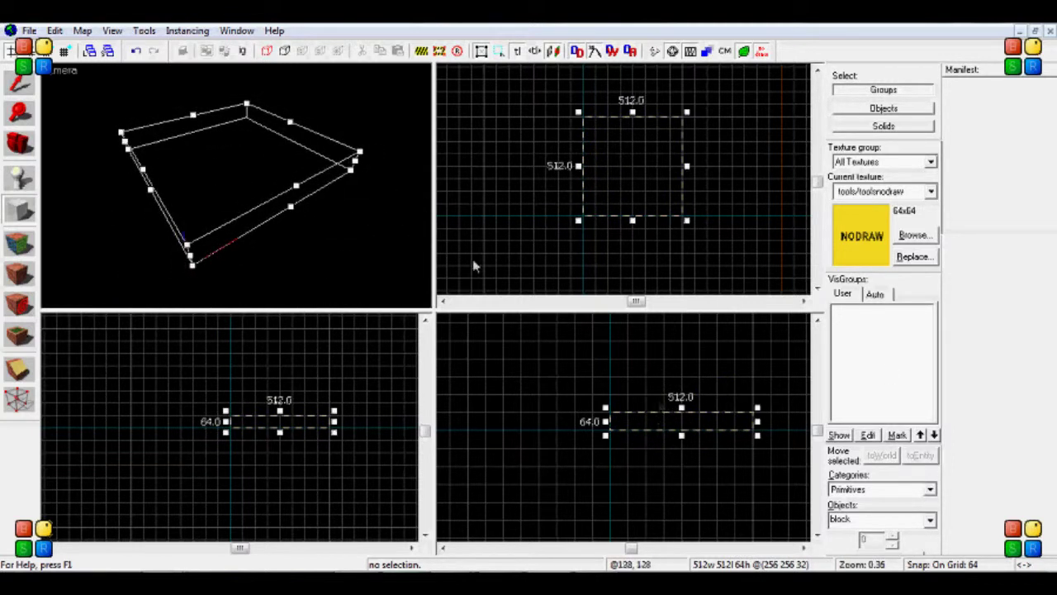
key(Return)
key(z)
Step: Place an info_player_terrorist entity on the floor as a size reference and delete it
click(20, 86)
click(465, 234)
click(19, 174)
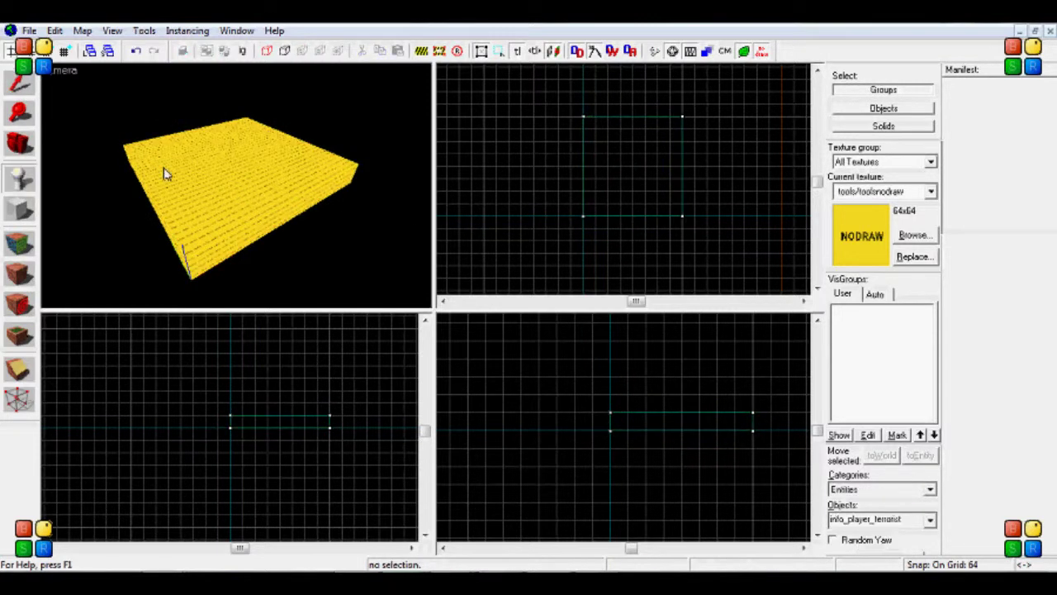
click(219, 197)
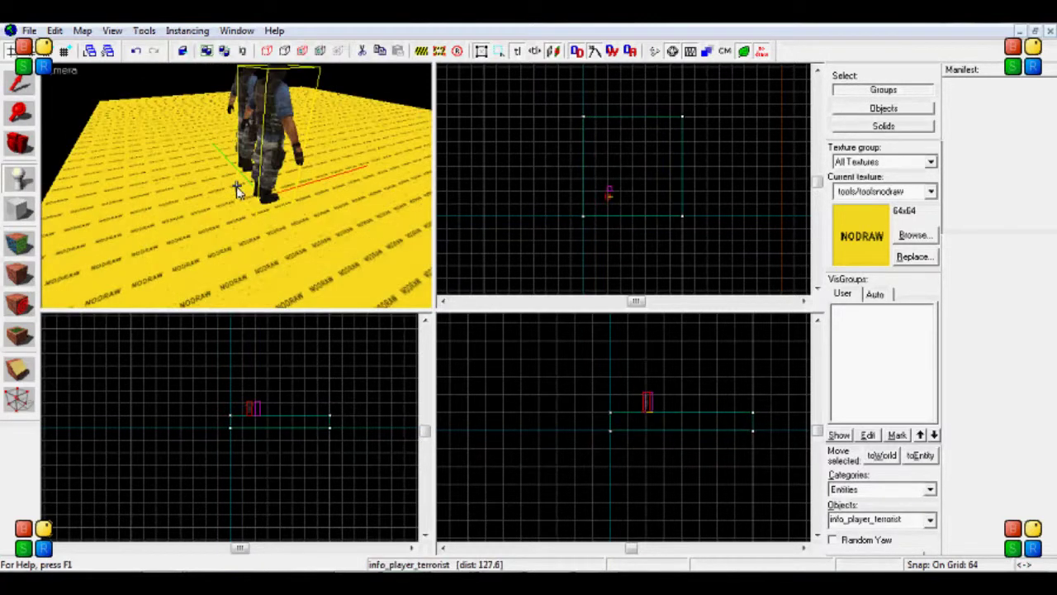
click(235, 118)
key(Delete)
Step: Draw the outline of a 64 × 512 × 256 unit wall standing along the floor's positive-x edge
click(288, 207)
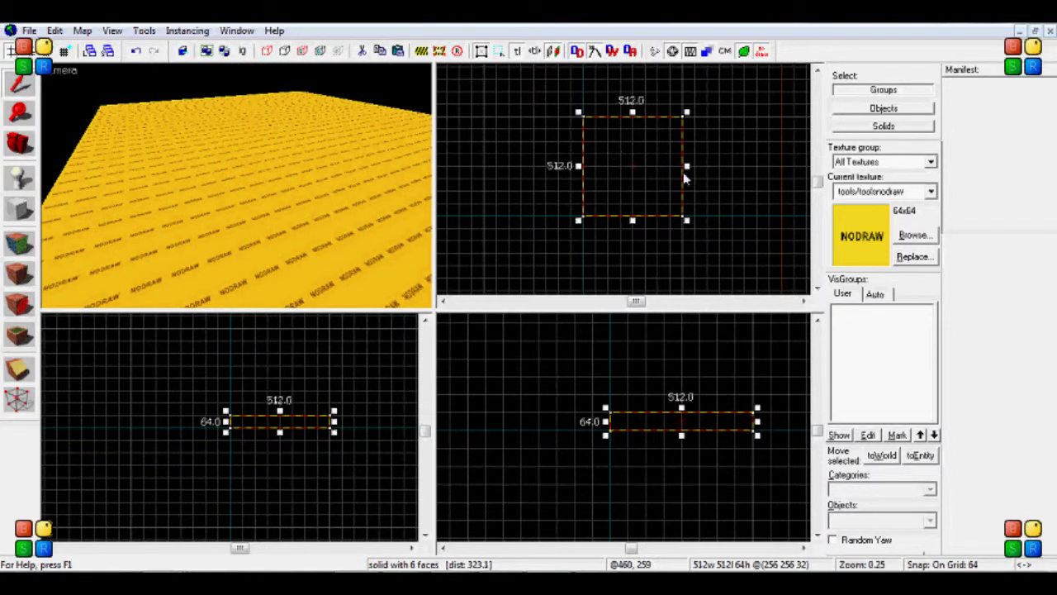
mouse_move(686, 165)
mouse_down()
mouse_move(635, 163)
mouse_move(695, 162)
mouse_up()
click(30, 213)
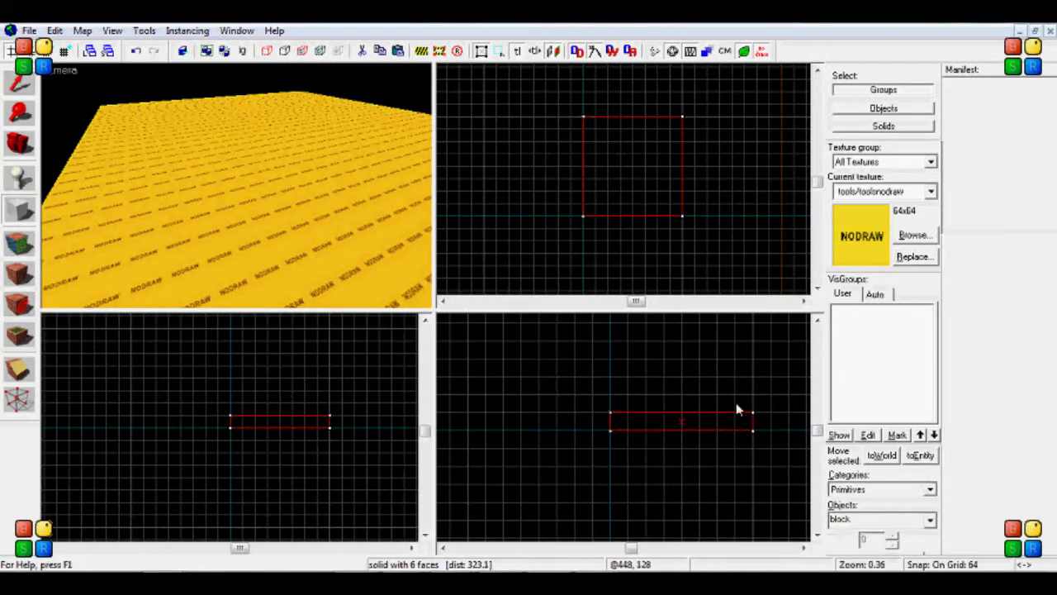
drag(754, 413, 777, 332)
key(z)
key(w)
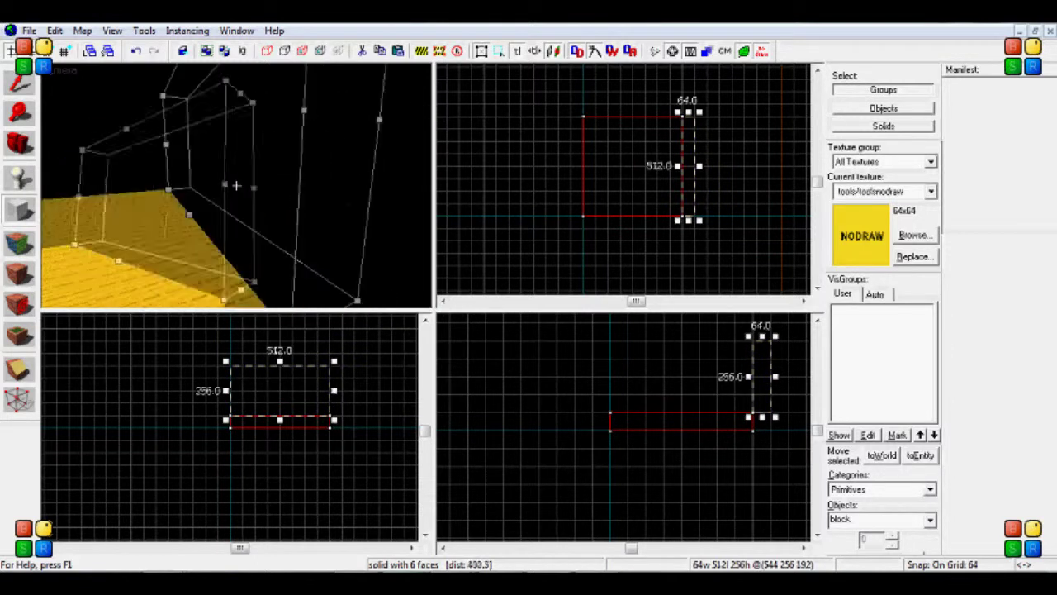
Step: Reduce the wall outline's height to 192 units and create the solid
key(z)
scroll(776, 336, up, 2)
drag(756, 338, 756, 362)
key(z)
key(s)
key(z)
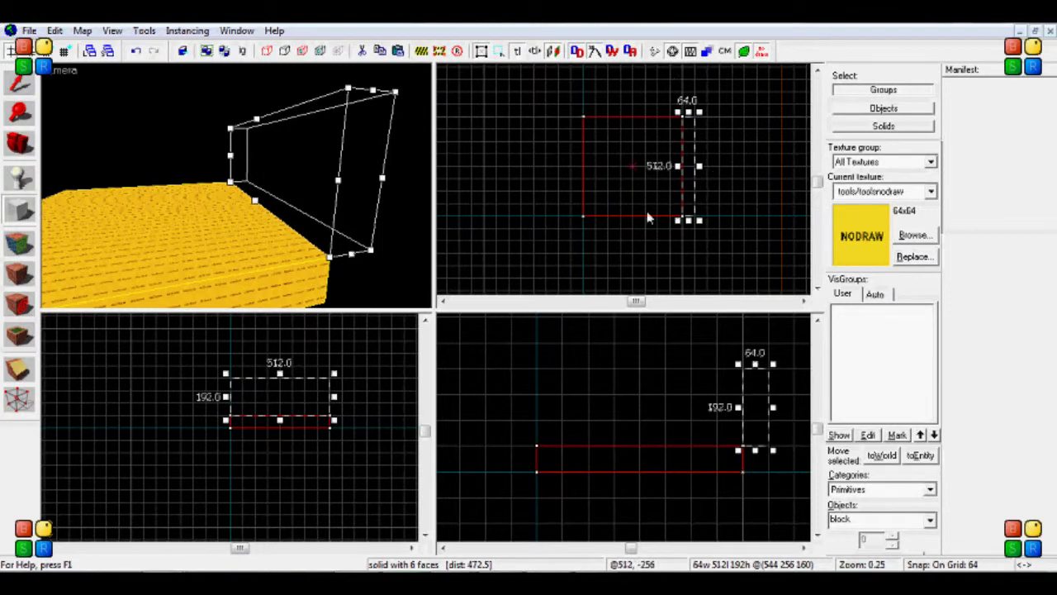
key(Return)
Step: Duplicate the wall onto the floor's opposite edge and duplicate the floor on top of the walls as a ceiling
click(20, 84)
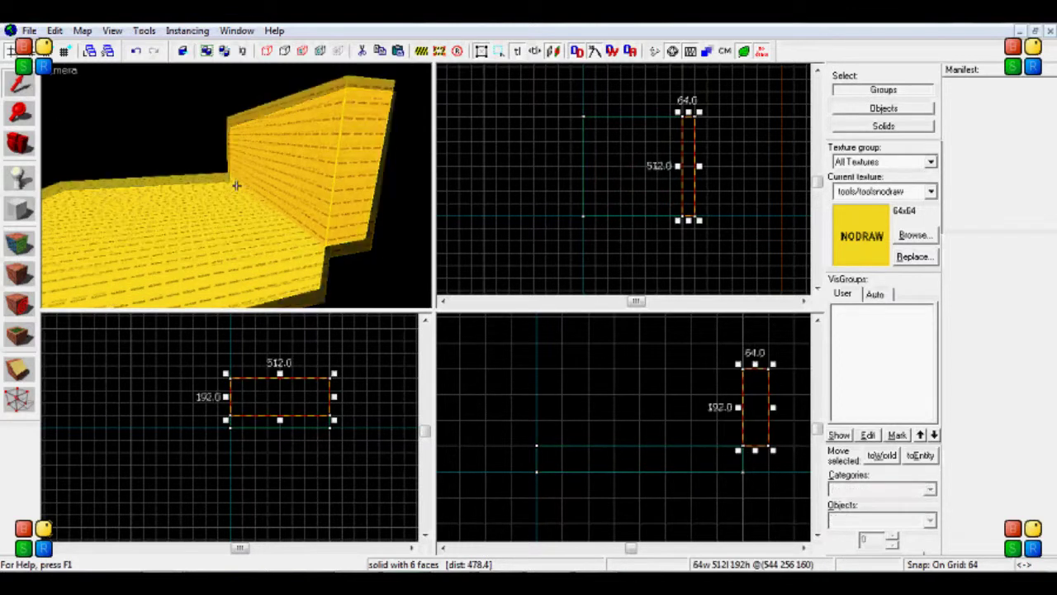
shift+drag(692, 166, 567, 165)
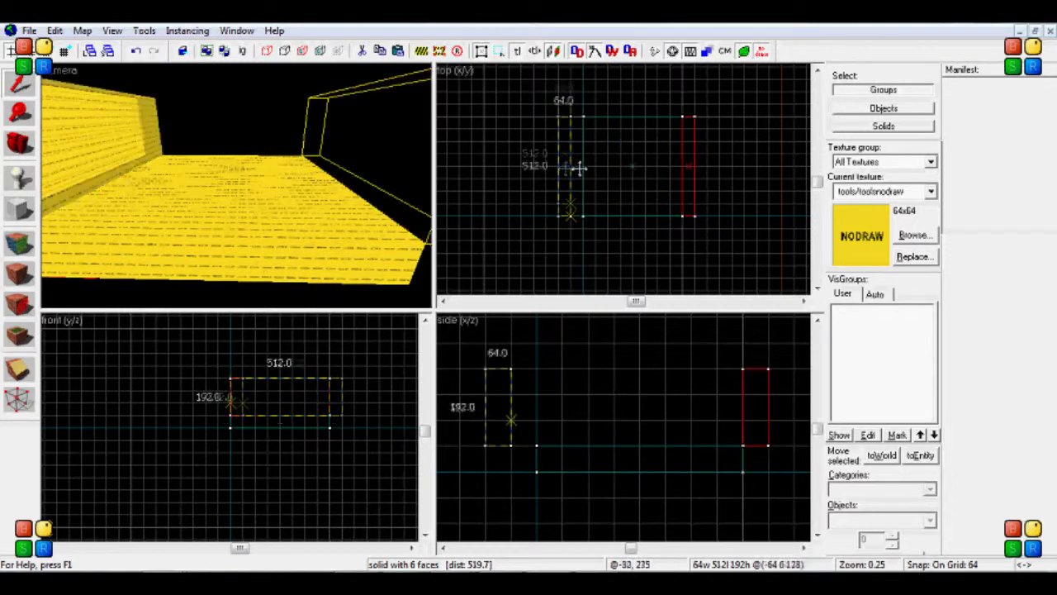
click(309, 220)
shift+drag(595, 459, 593, 347)
key(Escape)
key(z)
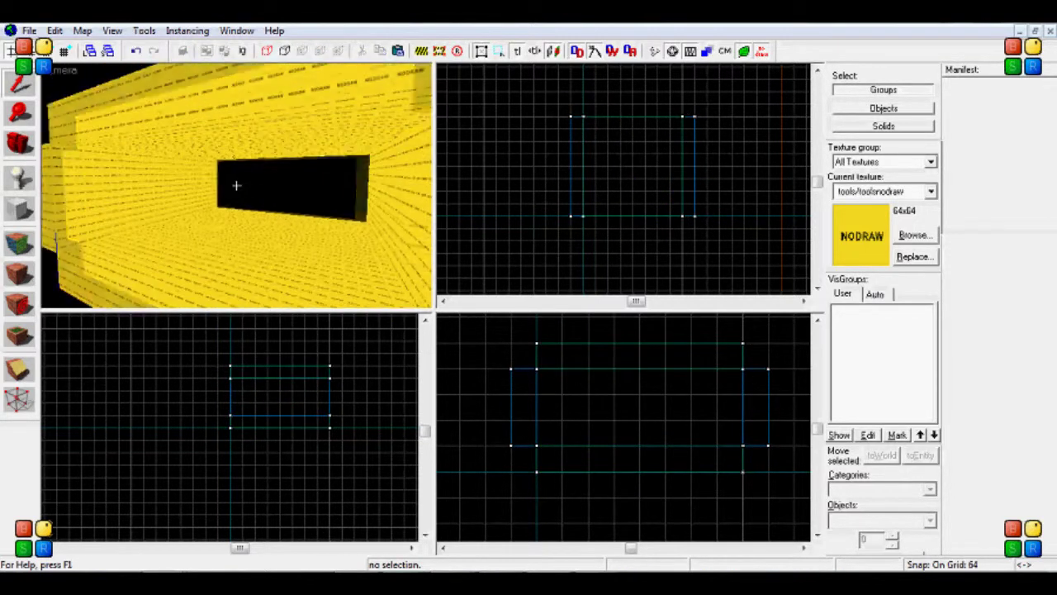
key(z)
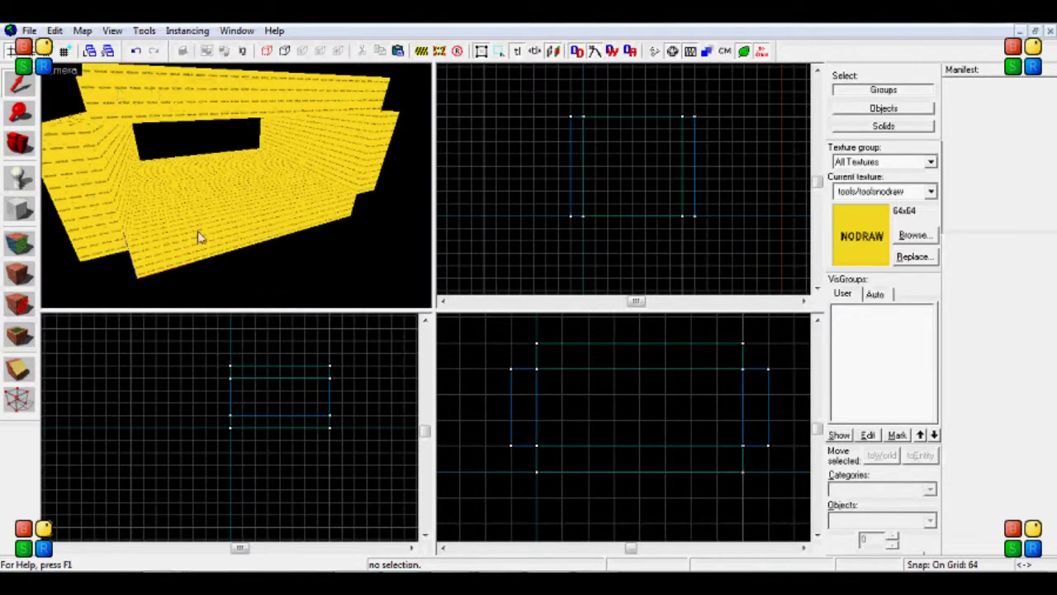
Step: Place an info_player_terrorist entity on the floor inside the corridor to judge its scale
key(z)
key(w)
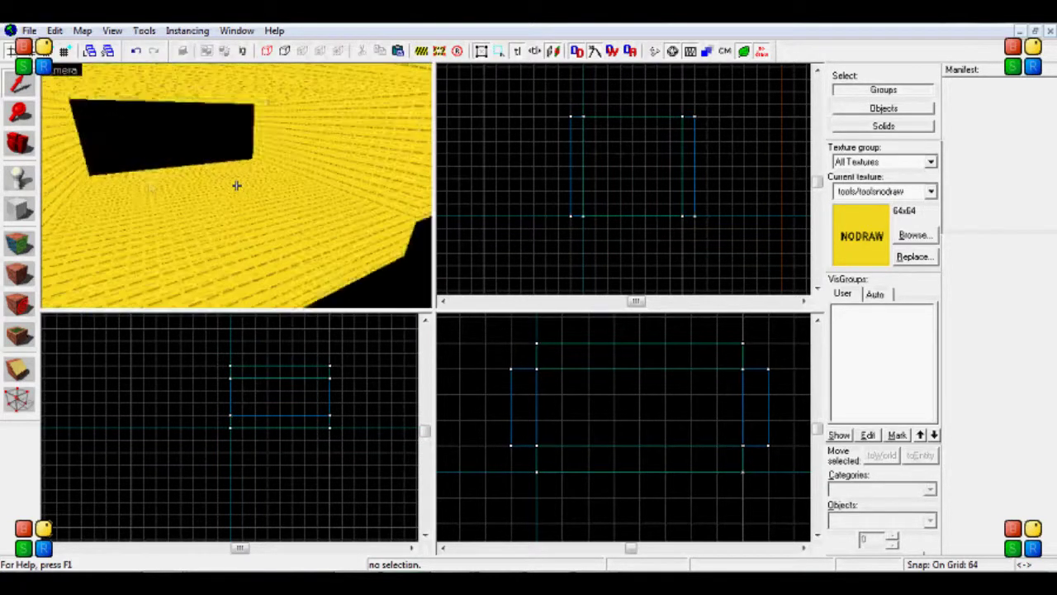
key(z)
key(shift+e)
click(257, 266)
key(z)
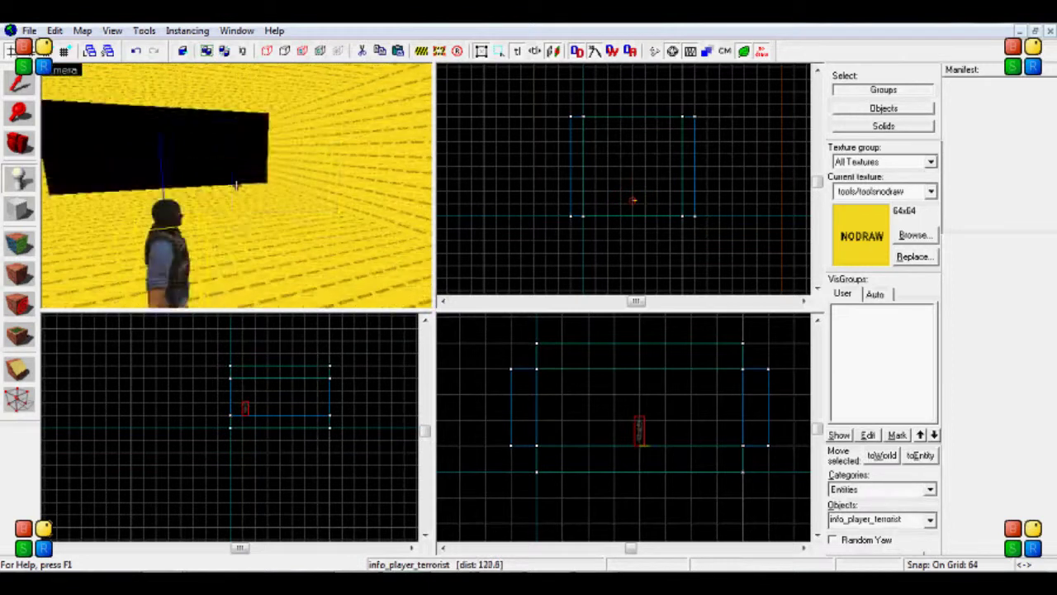
key(z)
Step: Narrow the corridor by making the floor and ceiling 320 units wide and moving the positive-x wall inward against the floor
click(21, 85)
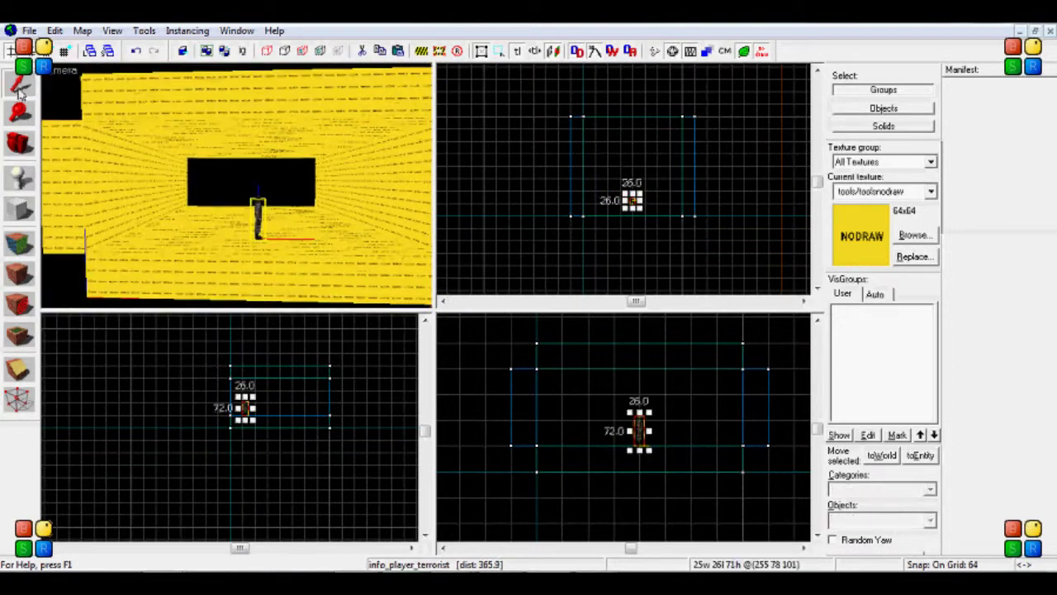
click(165, 243)
scroll(689, 152, up, 2)
drag(684, 172, 641, 168)
click(688, 174)
click(312, 107)
click(685, 174)
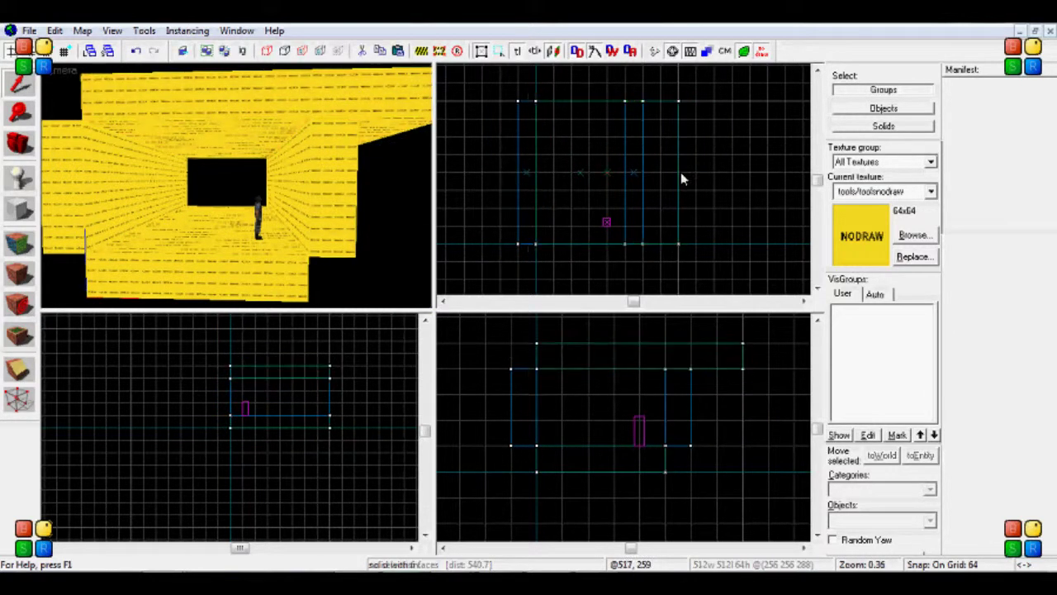
click(415, 89)
drag(686, 172, 625, 172)
key(Escape)
Step: Check the narrowed corridor against the player model and delete the info_player_terrorist entity
key(z)
key(w)
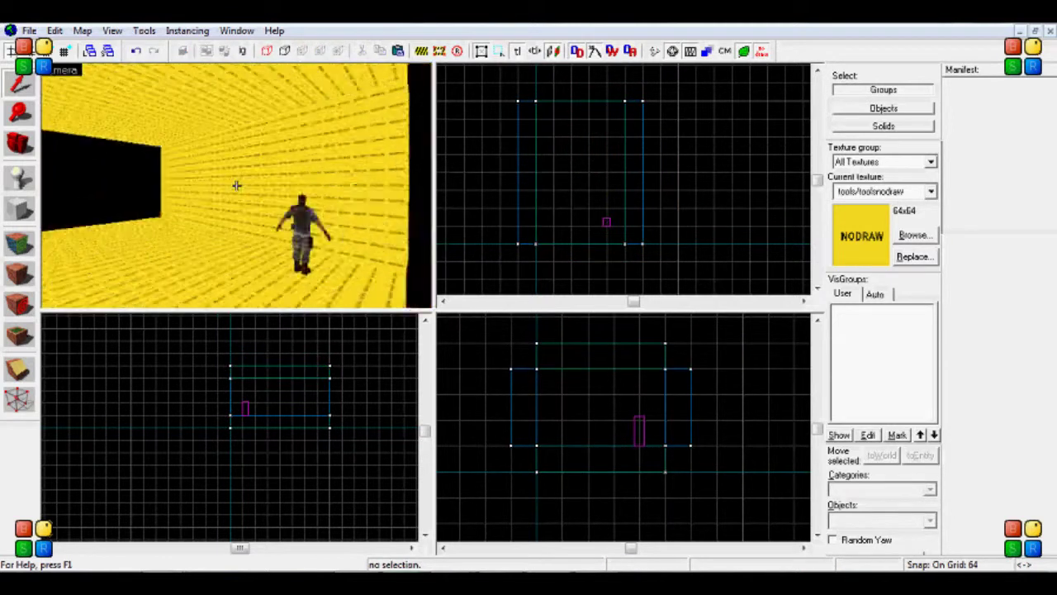
key(z)
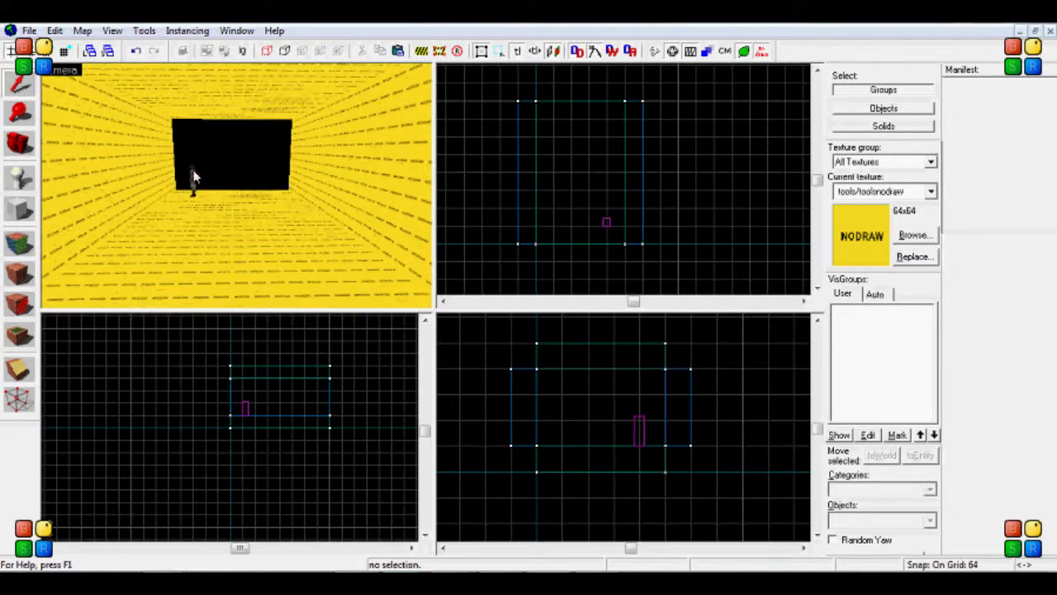
click(195, 174)
key(Delete)
Step: Select the corridor's floor, ceiling and both walls, and duplicate them end to end as a second 512-unit-long segment
key(s)
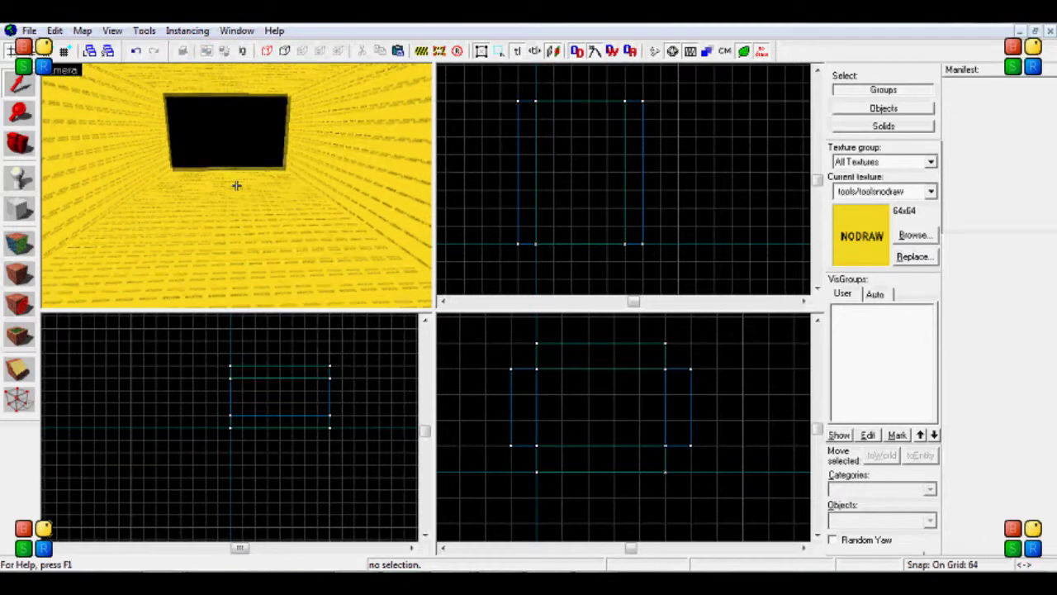
click(235, 142)
ctrl+click(165, 246)
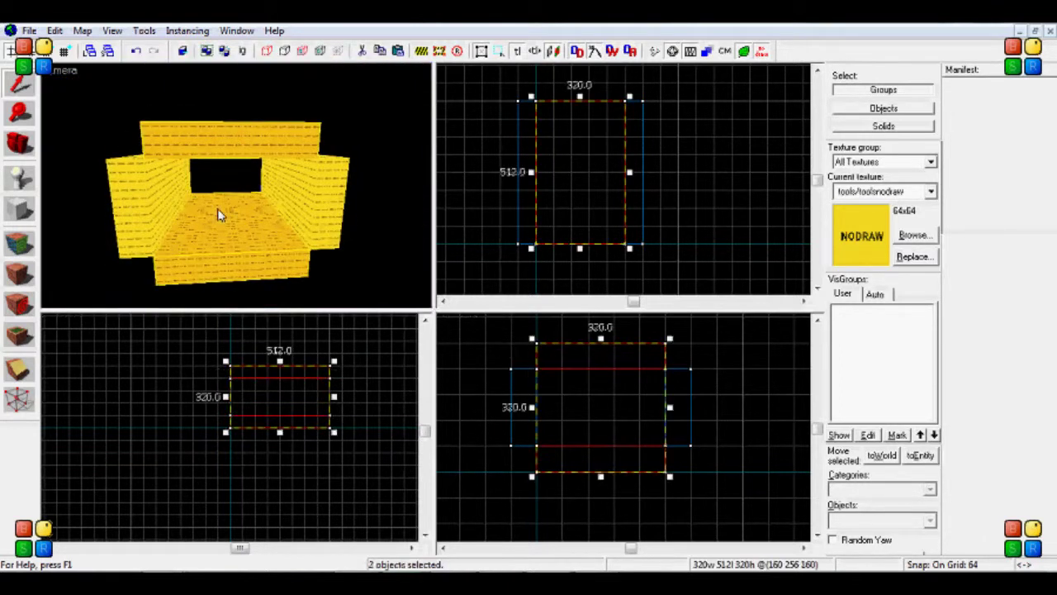
ctrl+click(162, 206)
ctrl+click(302, 214)
key(z)
key(w)
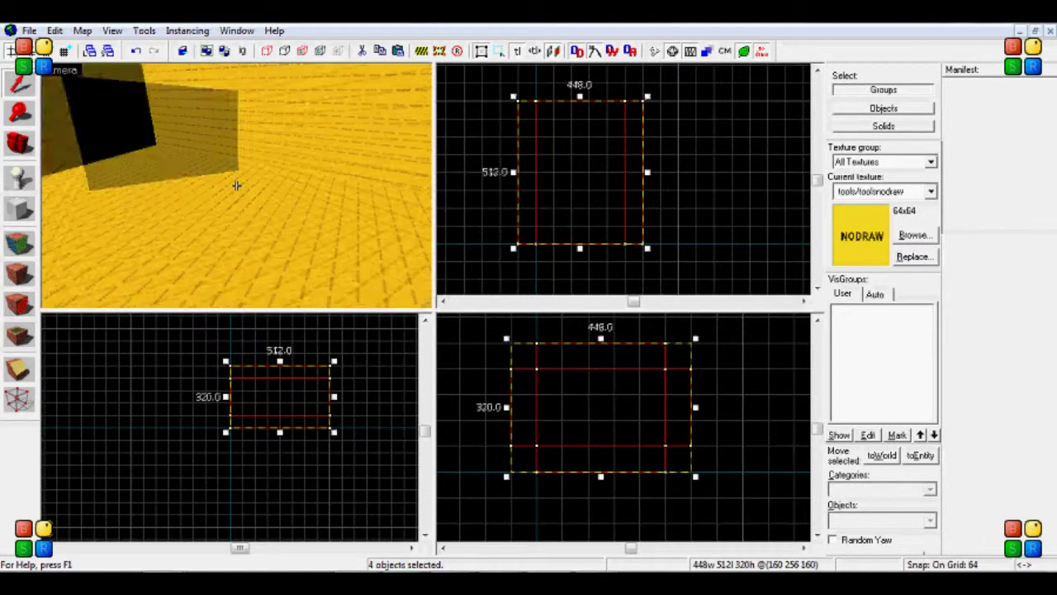
key(s)
key(z)
scroll(587, 278, down, 5)
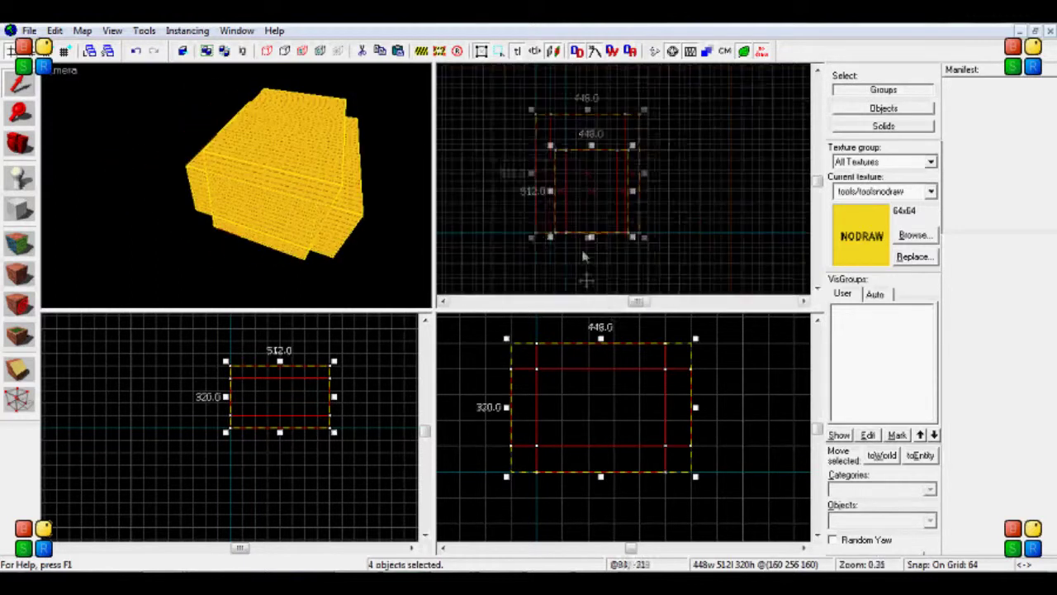
scroll(598, 204, up, 1)
shift+drag(576, 232, 574, 165)
scroll(578, 190, up, 1)
scroll(589, 250, down, 1)
scroll(587, 182, down, 1)
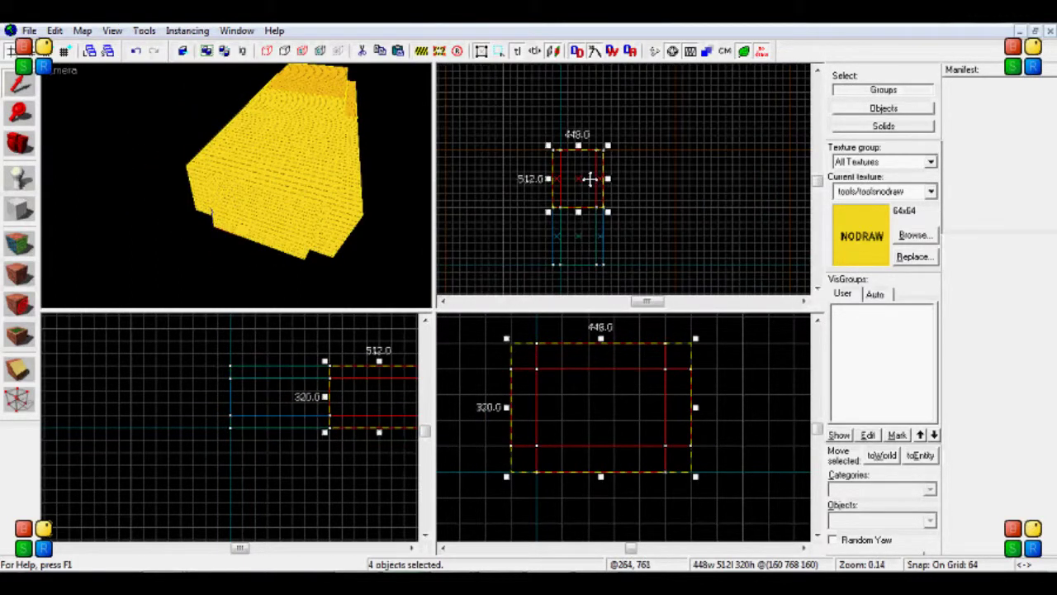
Step: Rotate the second segment slightly clockwise in plan, and duplicate it beyond its far end with further rotation to continue the curve
drag(610, 147, 625, 146)
scroll(595, 193, up, 2)
mouse_move(594, 197)
mouse_down()
mouse_move(602, 185)
mouse_move(579, 95)
mouse_move(642, 84)
mouse_up()
scroll(536, 237, down, 2)
scroll(607, 128, up, 5)
drag(587, 136, 601, 133)
scroll(621, 209, down, 7)
key(Escape)
Step: Select all twelve floor, ceiling and wall blocks of the three corridor segments
key(w)
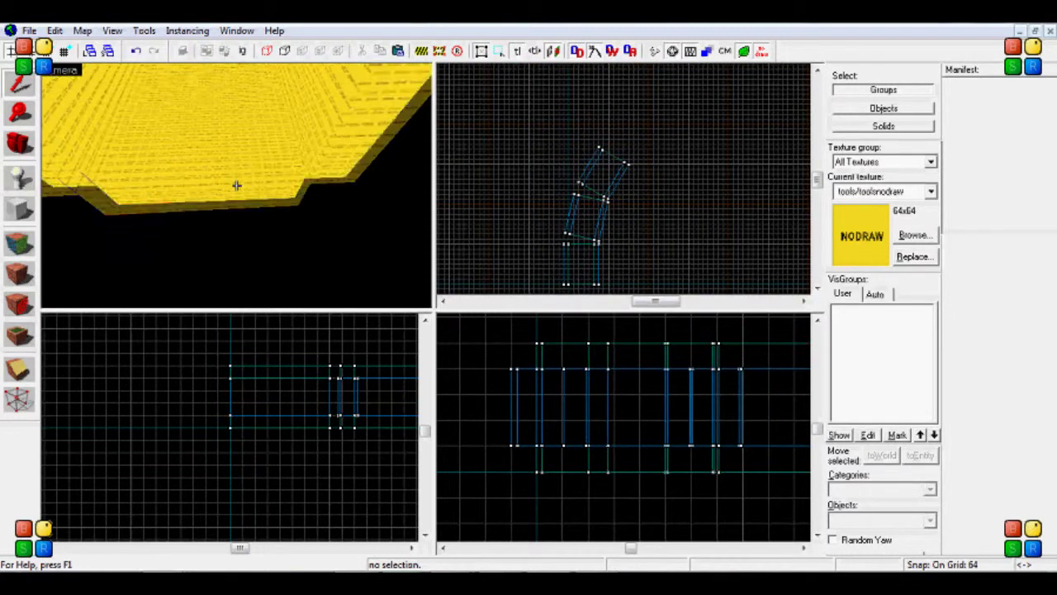
key(w)
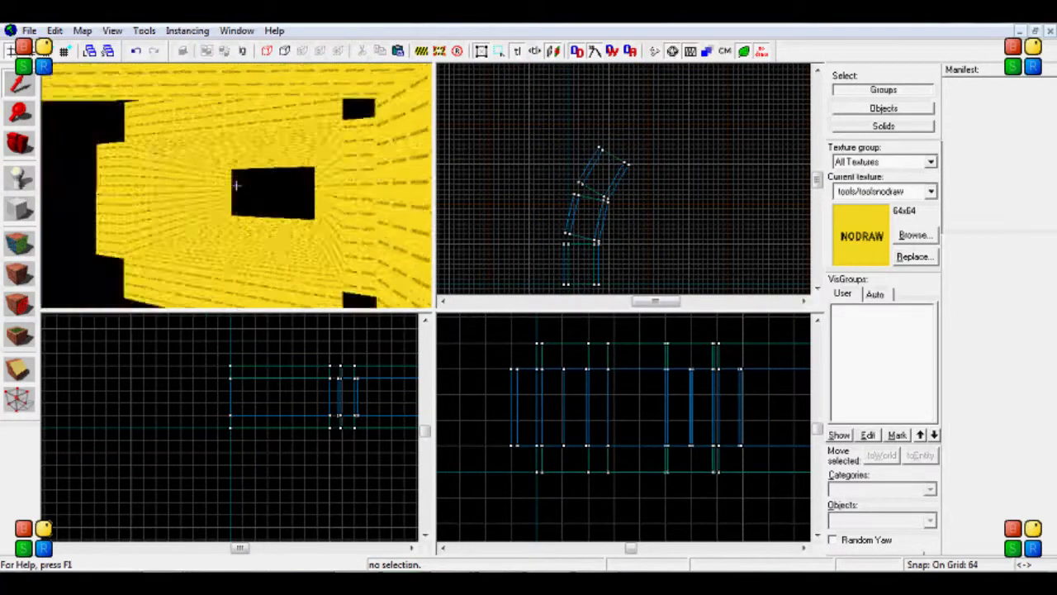
key(w)
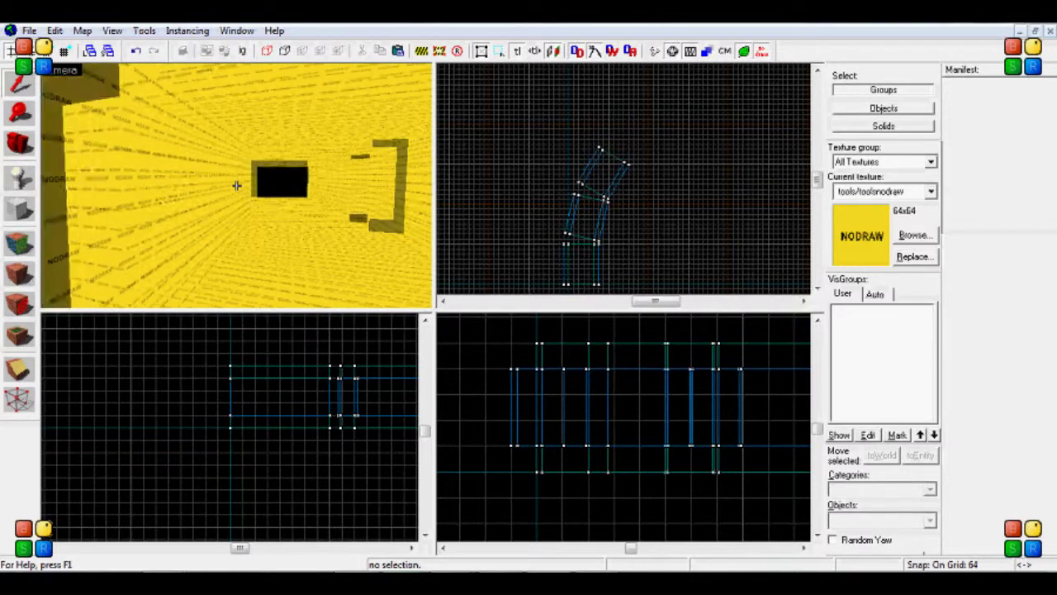
key(w)
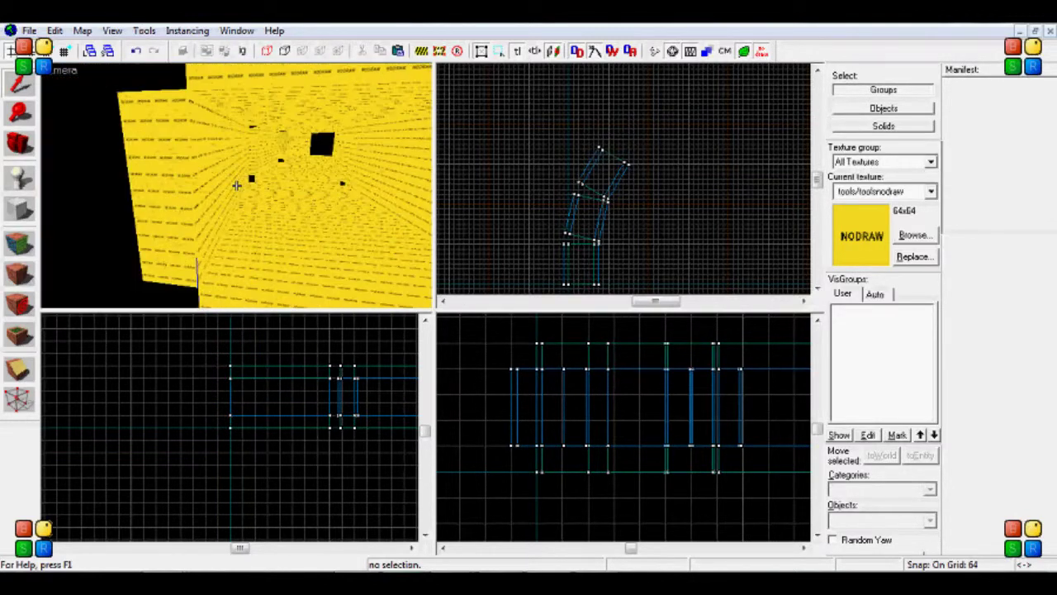
key(w)
click(179, 177)
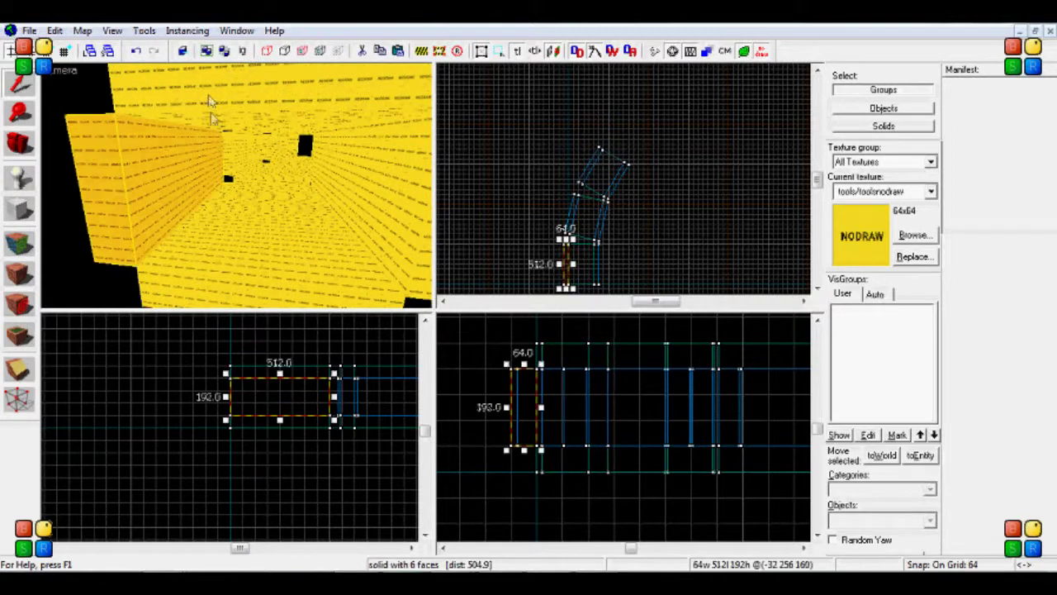
ctrl+click(361, 195)
key(w)
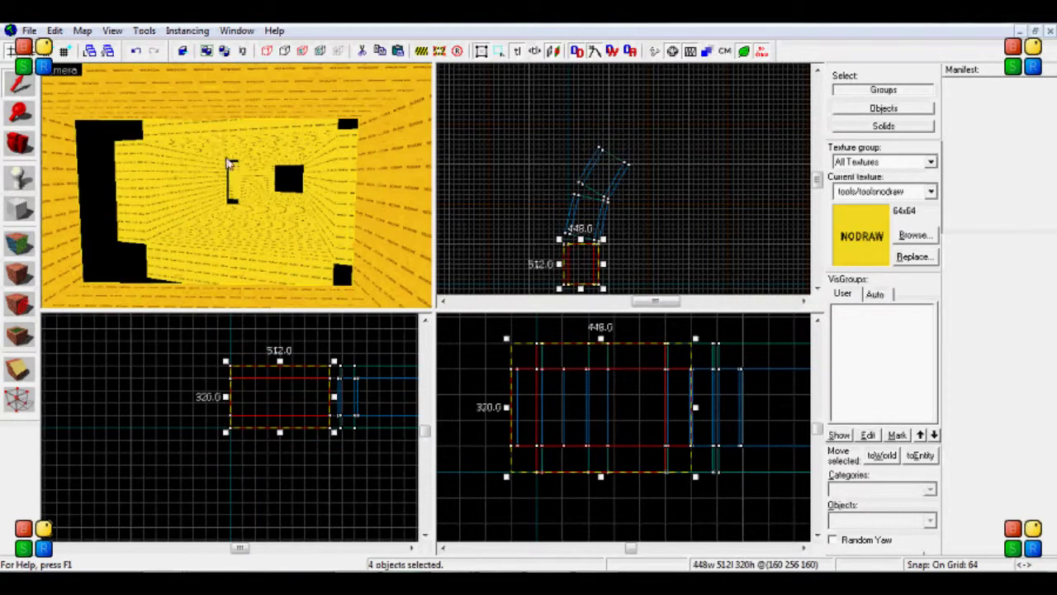
ctrl+click(224, 144)
ctrl+click(333, 224)
ctrl+click(231, 149)
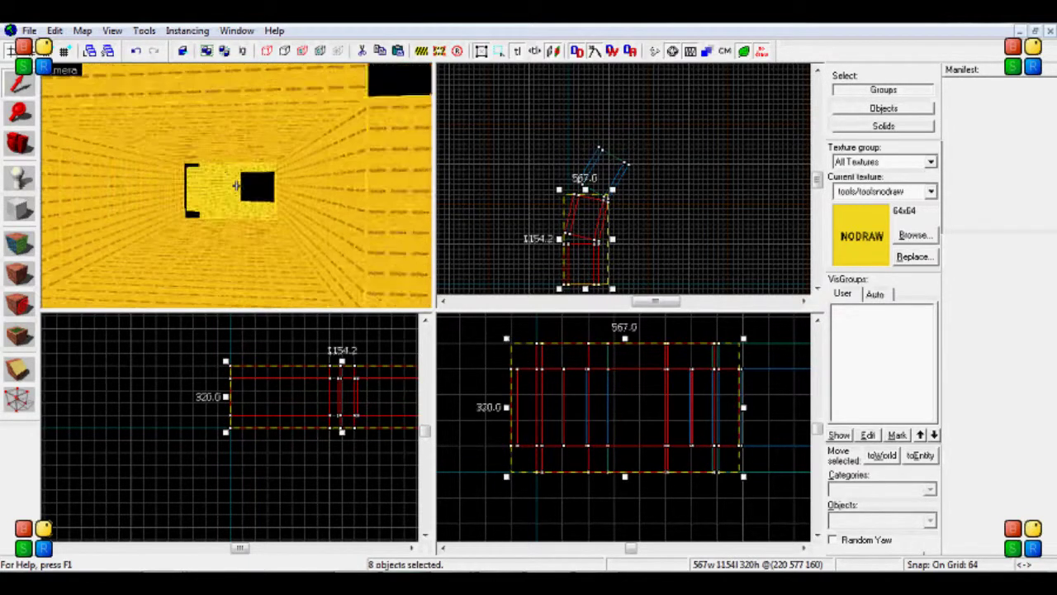
ctrl+click(232, 243)
ctrl+click(318, 200)
ctrl+click(326, 186)
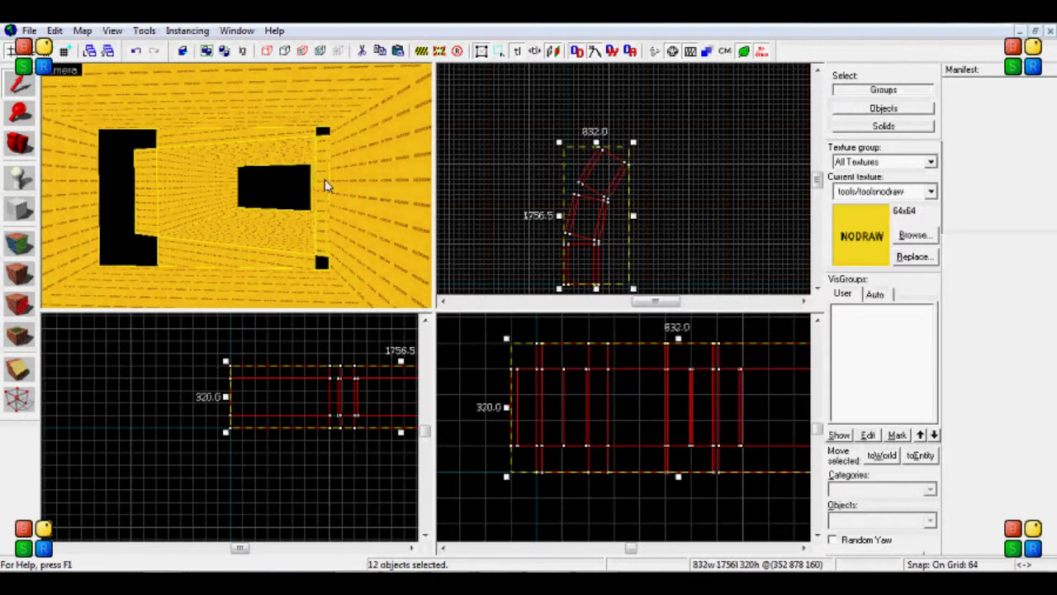
Step: Start vertex editing on the twelve selected corridor blocks, showing only their vertex handles
key(w)
key(s)
key(z)
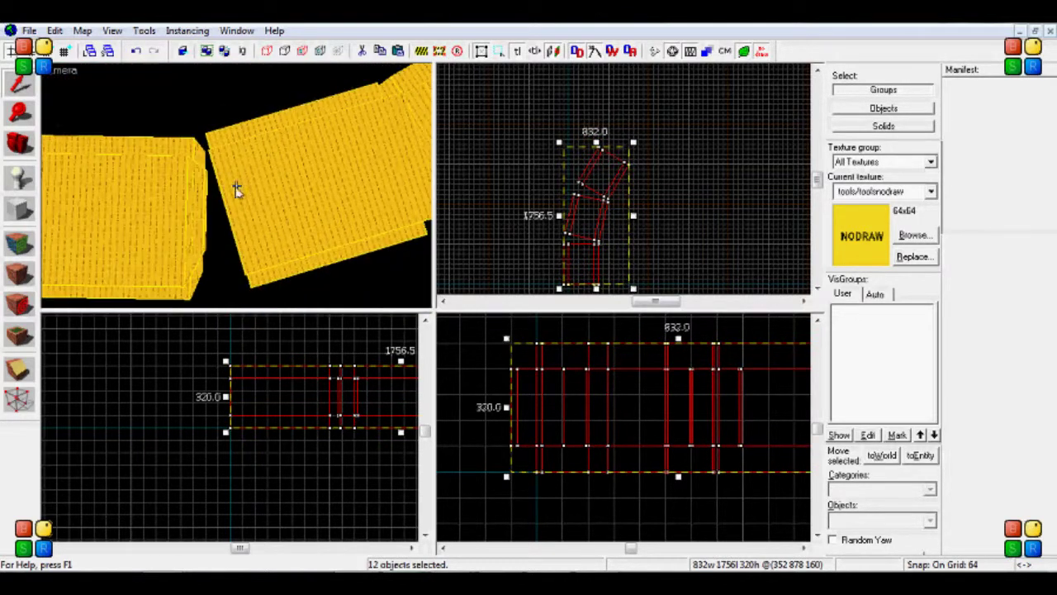
click(20, 401)
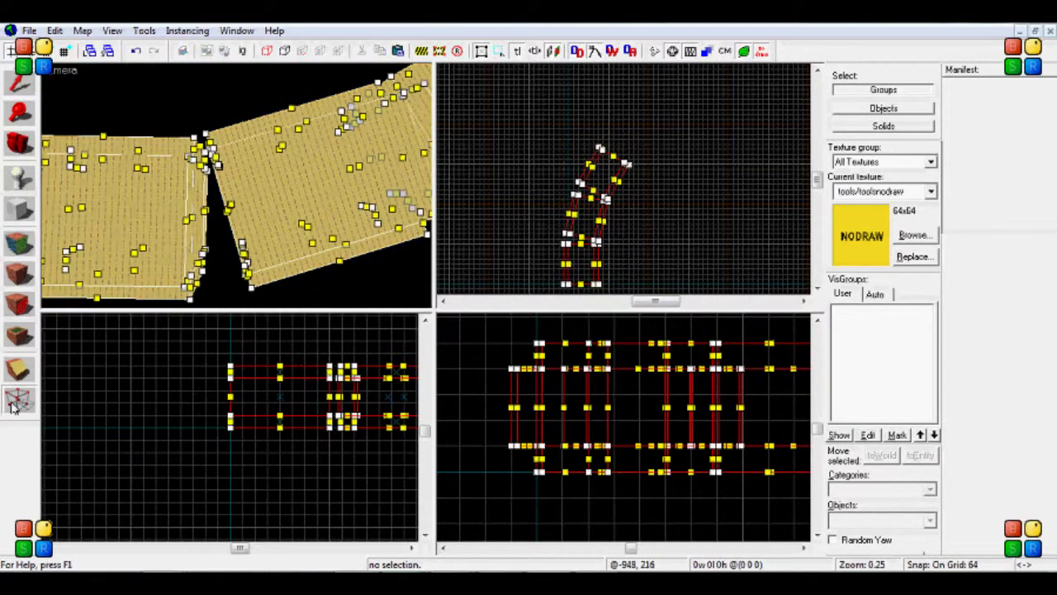
scroll(603, 188, up, 7)
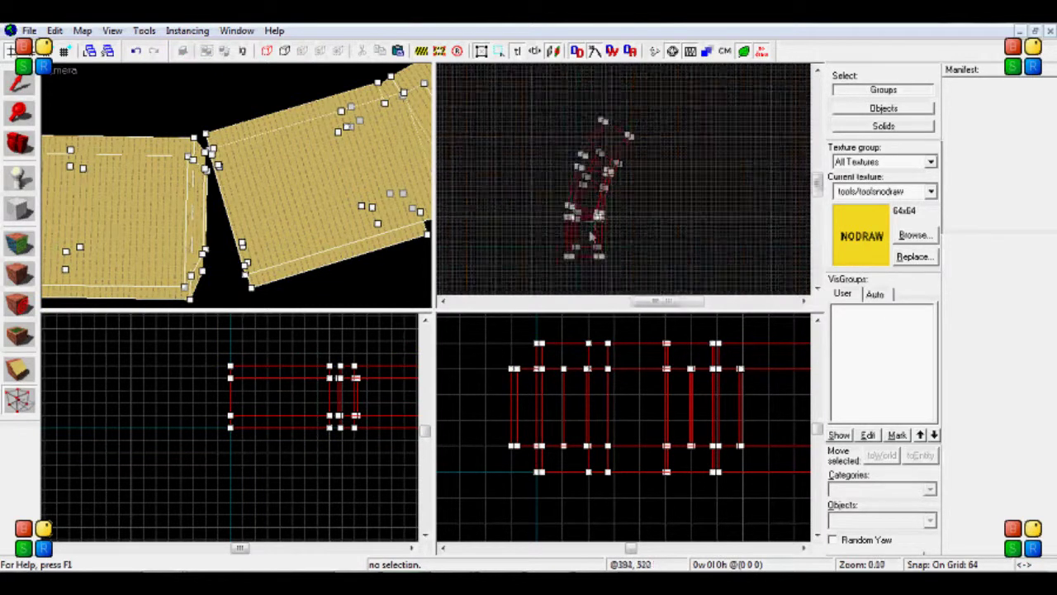
Step: Try to move only the outer wall's inner corner vertex at the first joint one grid unit toward the second segment
scroll(562, 205, up, 5)
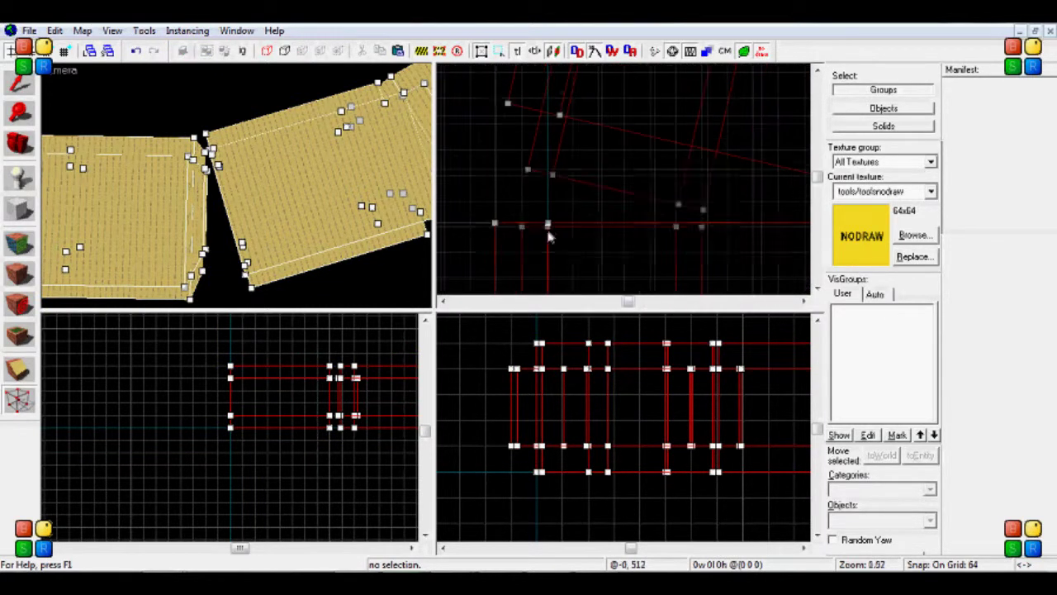
drag(548, 221, 550, 171)
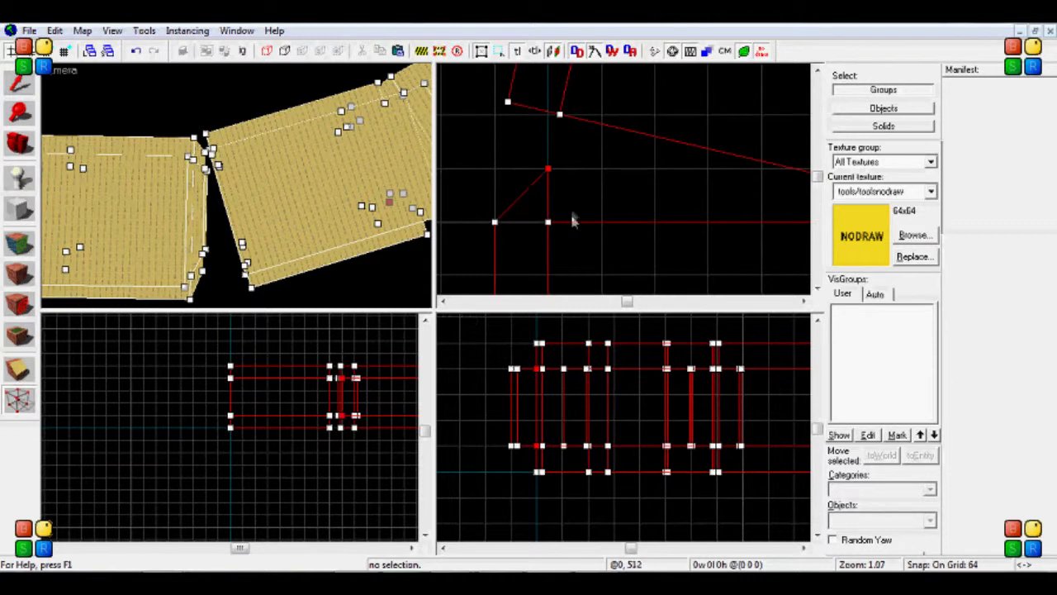
scroll(572, 213, down, 1)
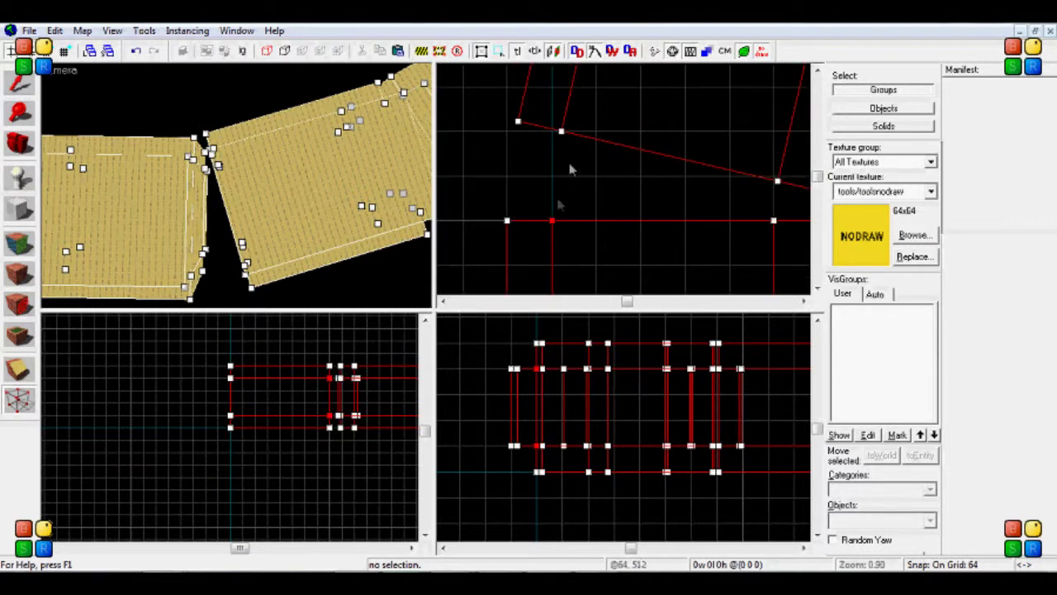
Step: Move the first segment's vertices on the outer side of the first joint 64 units toward the second segment, including the outer wall corner
scroll(557, 165, down, 2)
key(z)
key(s)
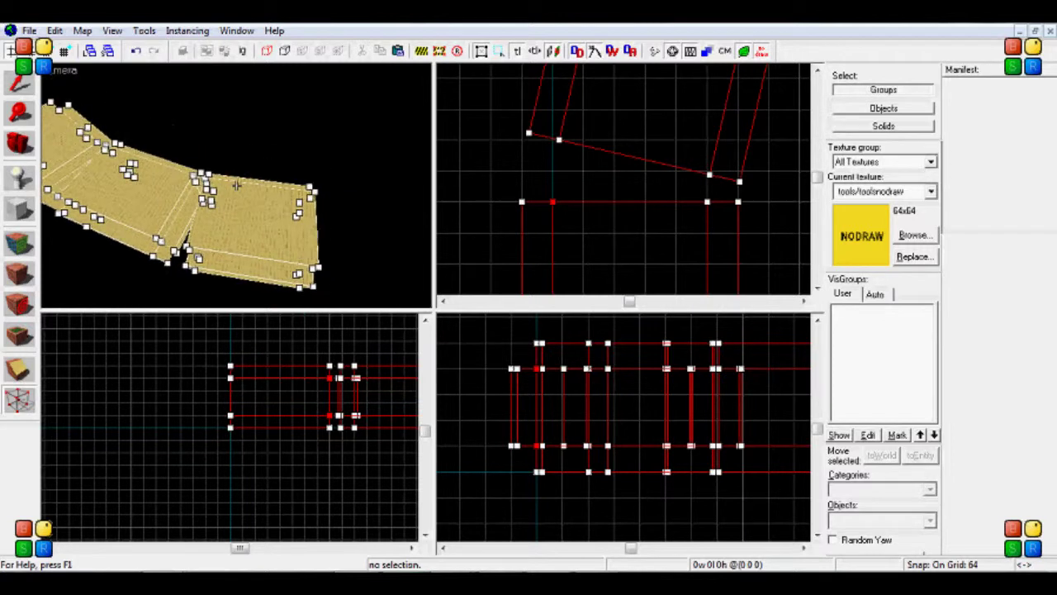
key(z)
scroll(628, 202, down, 5)
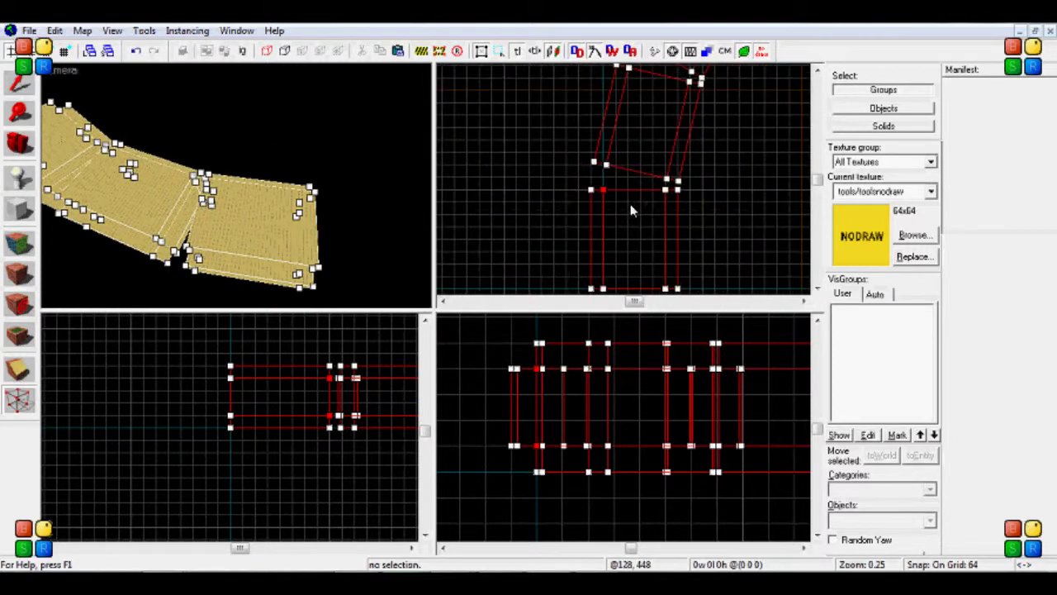
scroll(590, 288, down, 1)
scroll(599, 206, up, 6)
scroll(568, 209, up, 2)
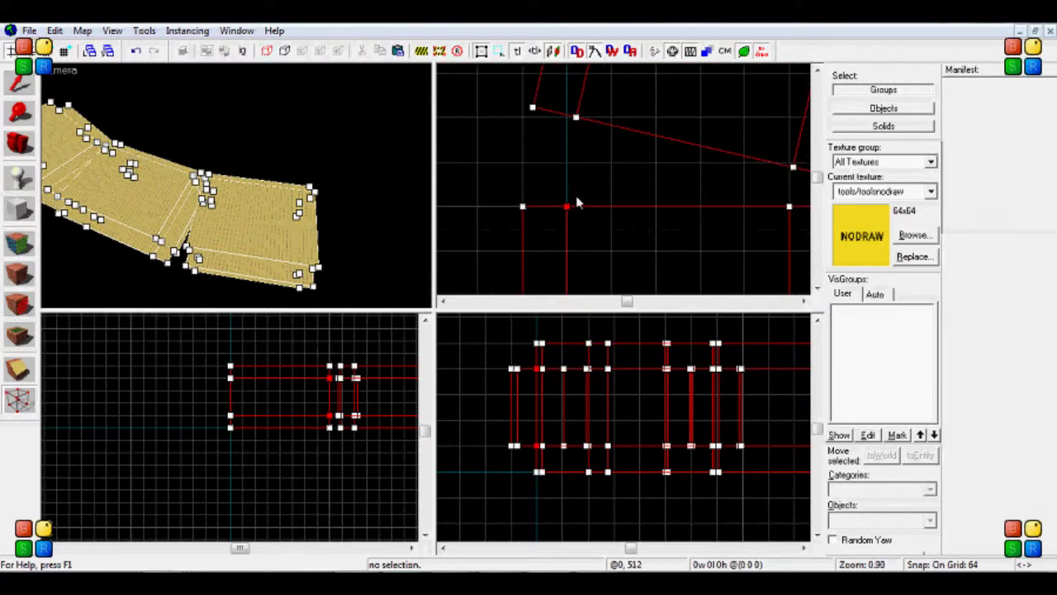
scroll(559, 208, up, 1)
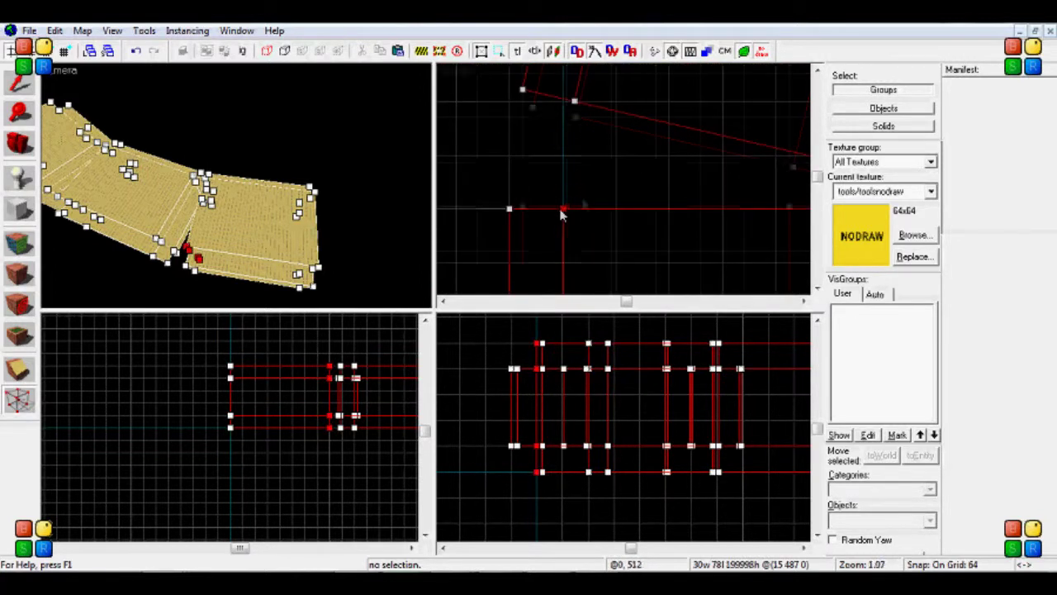
drag(562, 175, 563, 157)
drag(485, 190, 563, 261)
drag(508, 210, 510, 162)
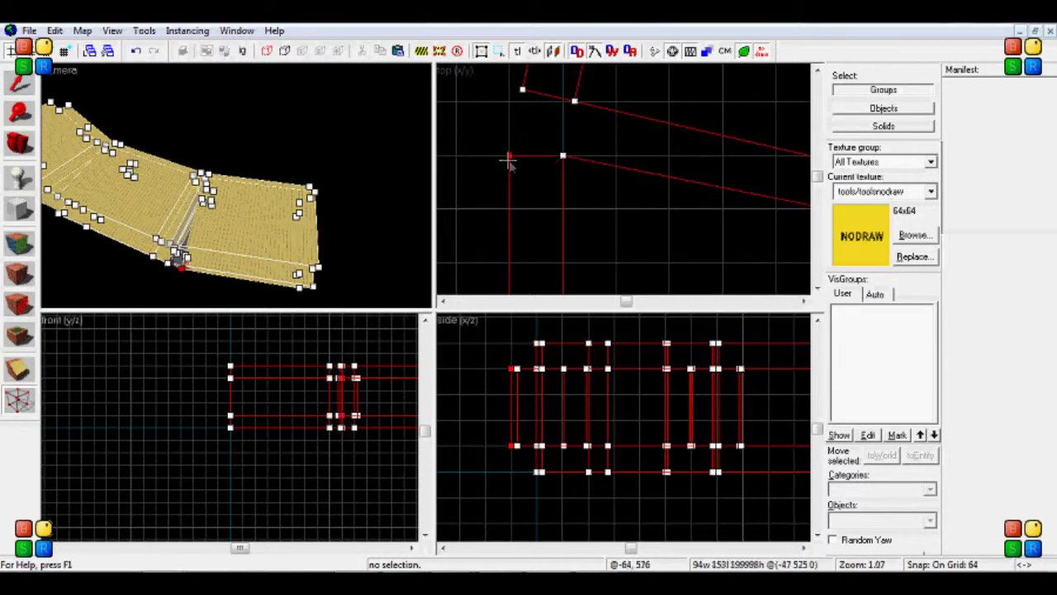
Step: Bring the second segment's outer-side wall, floor and ceiling vertices onto the first segment's matching vertices to close the wide gap
drag(523, 88, 508, 143)
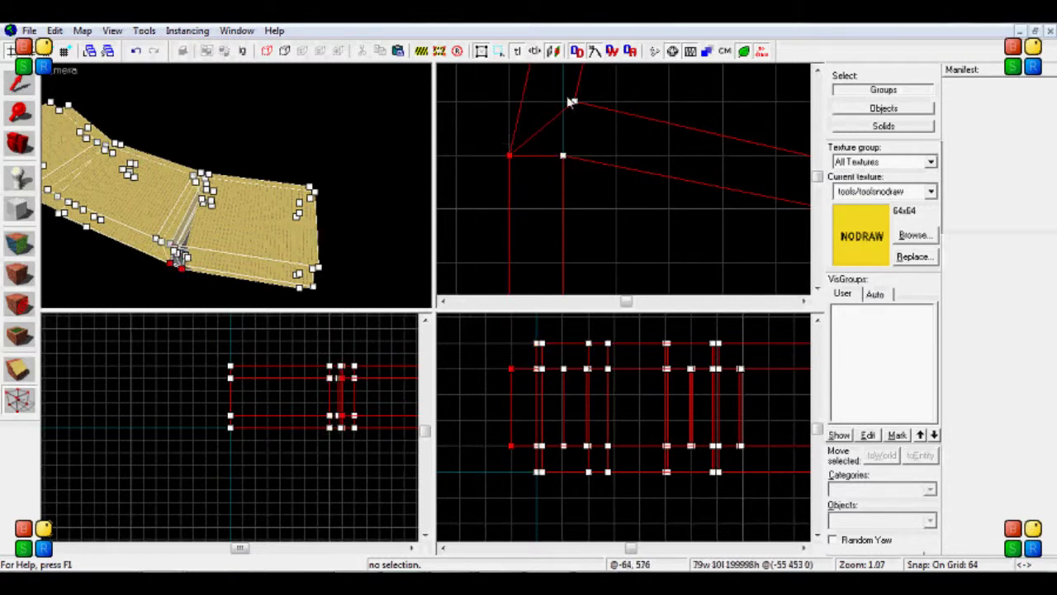
drag(590, 130, 566, 152)
key(Return)
Step: Merge the second segment's inner-side vertices at the first joint onto the first segment's end vertices
scroll(500, 194, down, 4)
scroll(500, 197, down, 1)
scroll(607, 191, up, 7)
scroll(586, 221, down, 3)
scroll(603, 211, down, 1)
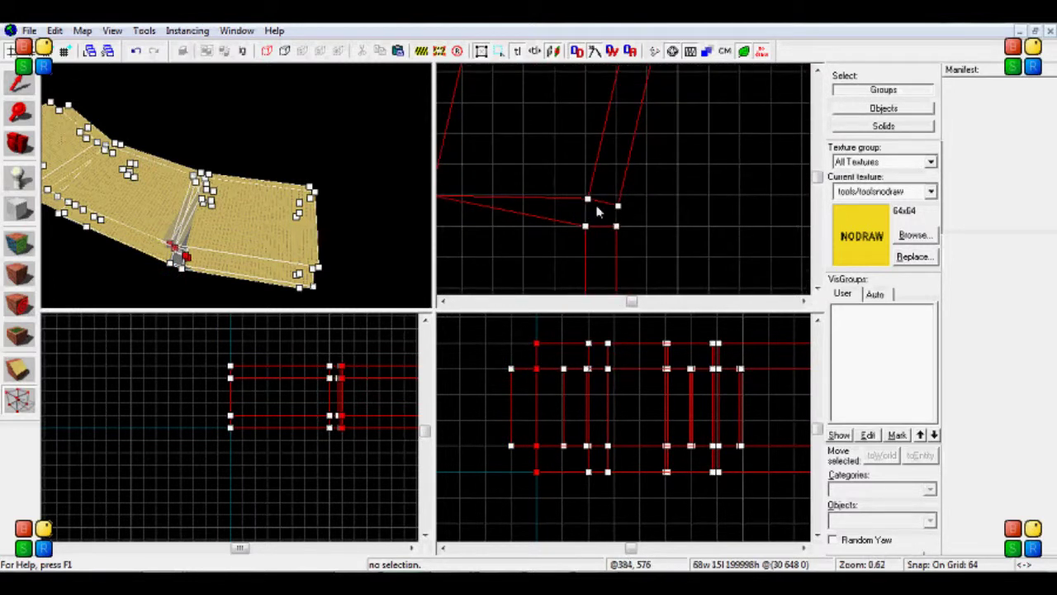
scroll(606, 219, up, 3)
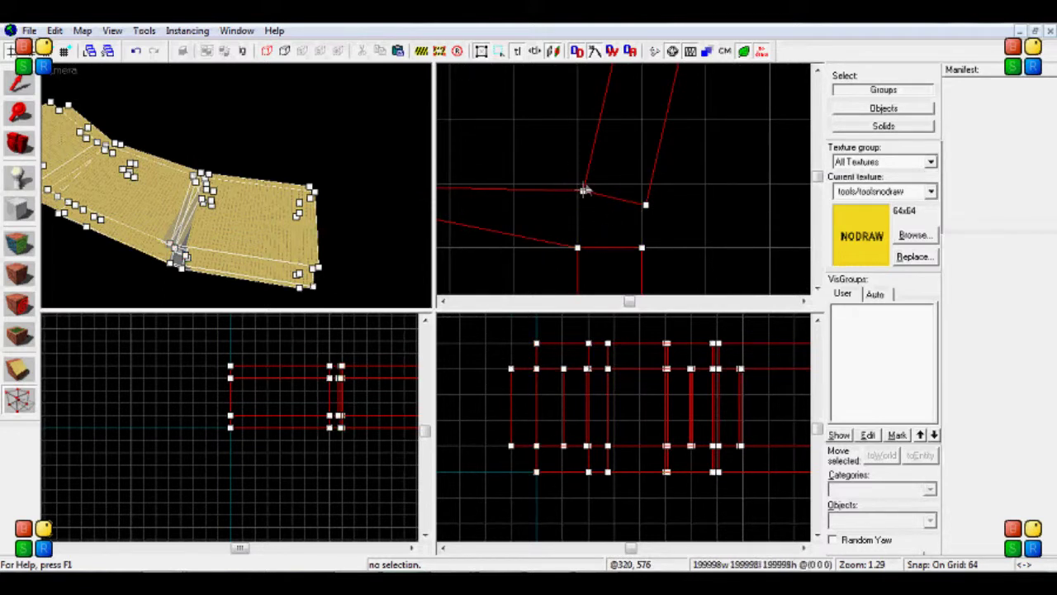
drag(583, 191, 577, 247)
Step: Join the second and third segments' vertices on the outer side of the second joint, meeting at 64, 1216 on the outer corner
scroll(632, 215, down, 12)
scroll(622, 194, up, 8)
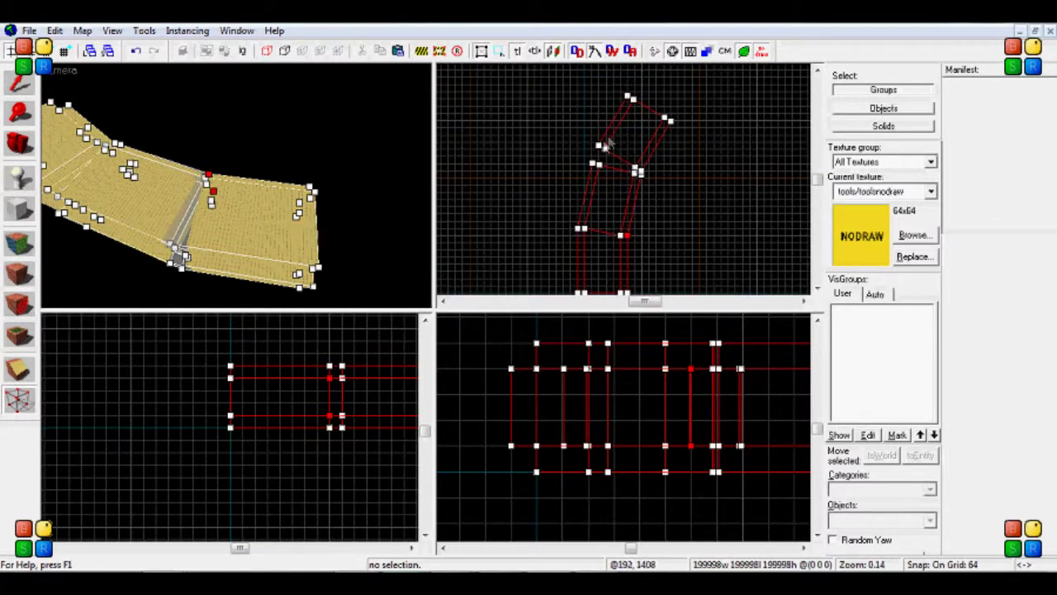
drag(562, 189, 569, 157)
drag(587, 109, 561, 147)
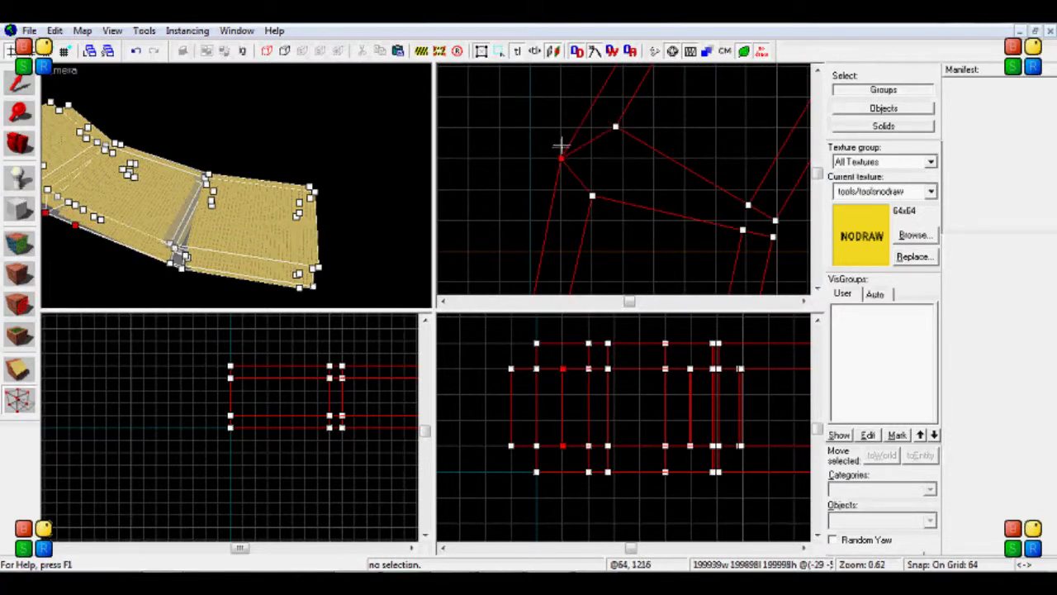
drag(587, 207, 595, 186)
key(Return)
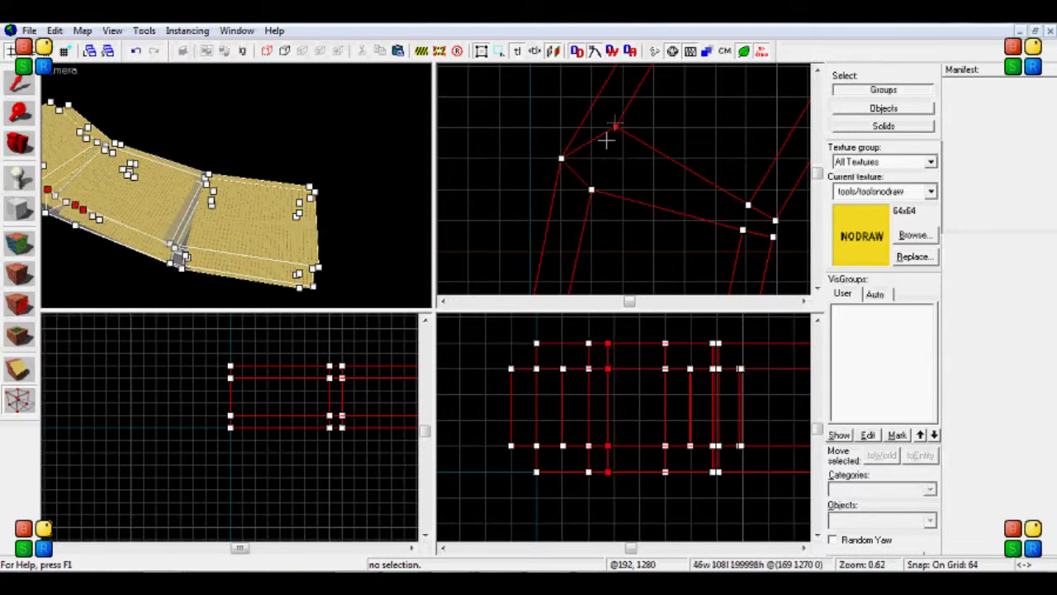
drag(614, 123, 595, 179)
Step: Merge the second and third segments' vertices on the inner side of the second joint onto shared grid points
scroll(537, 162, down, 5)
scroll(658, 197, up, 5)
scroll(597, 177, up, 4)
drag(578, 143, 649, 197)
key(Return)
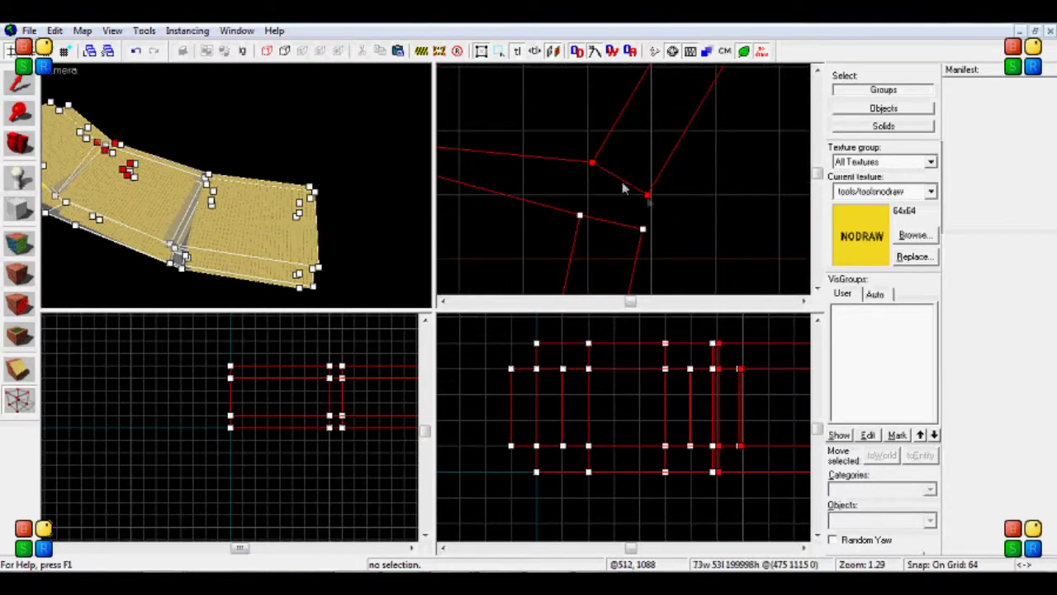
drag(594, 162, 588, 194)
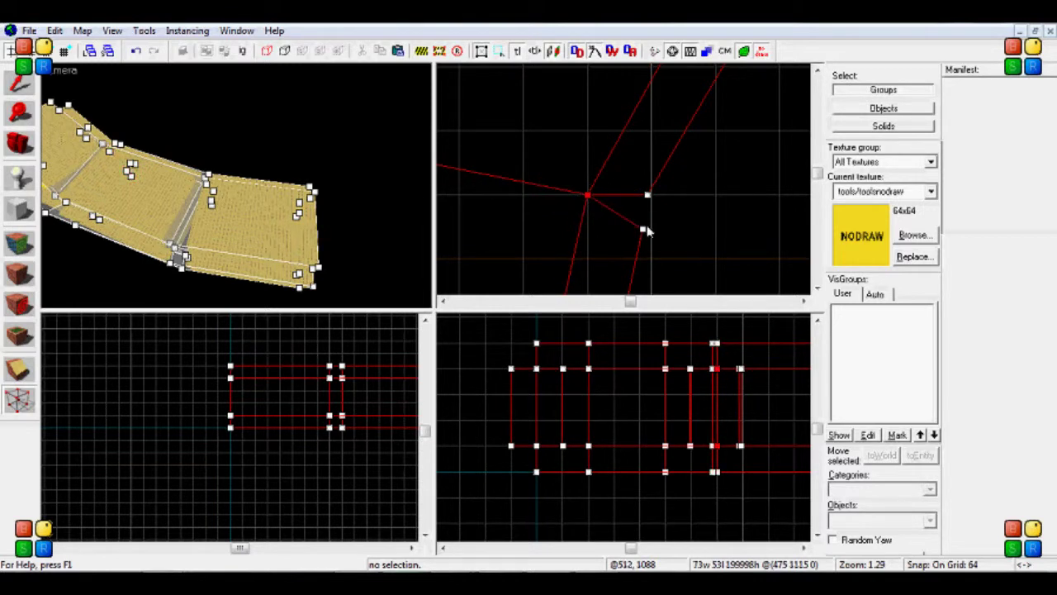
mouse_move(647, 198)
mouse_down()
mouse_move(668, 154)
mouse_move(652, 196)
mouse_up()
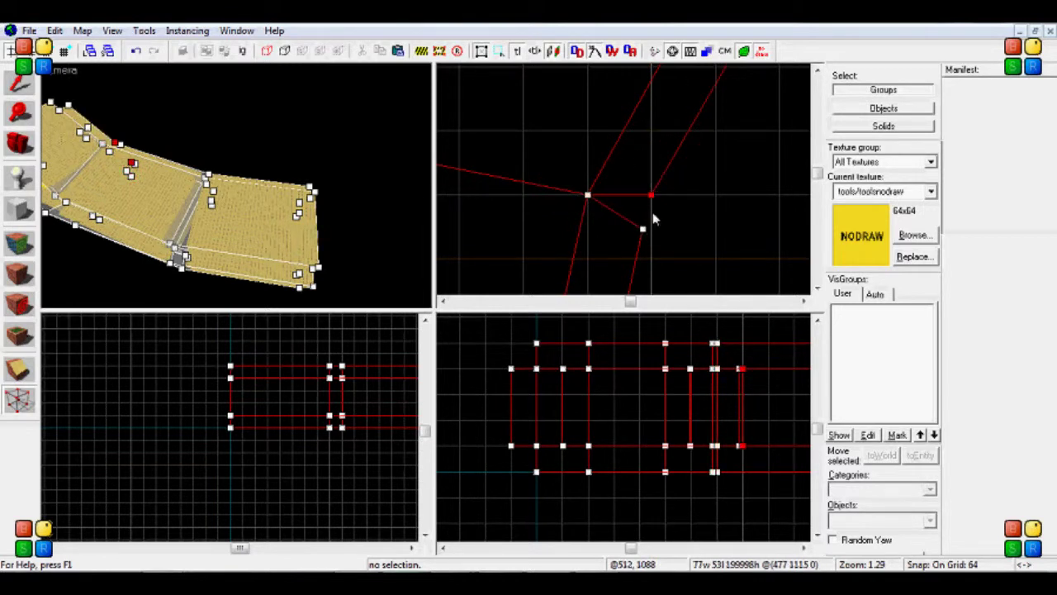
scroll(658, 195, down, 10)
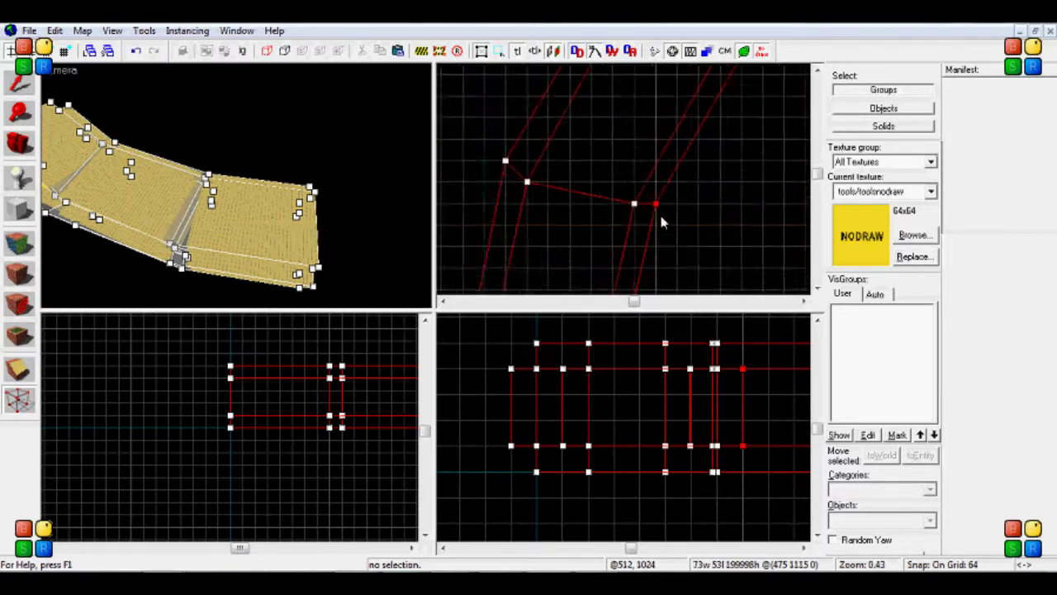
scroll(648, 138, down, 3)
scroll(641, 182, up, 2)
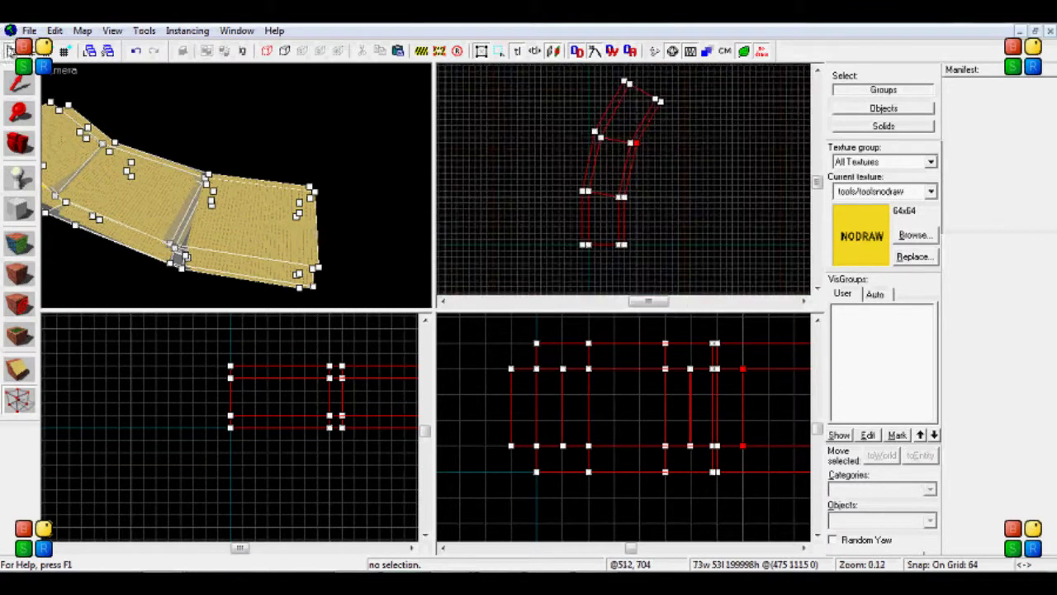
Step: Leave vertex editing, deselect the blocks and inspect the joined corridor from outside and inside
click(21, 80)
click(667, 207)
key(z)
key(w)
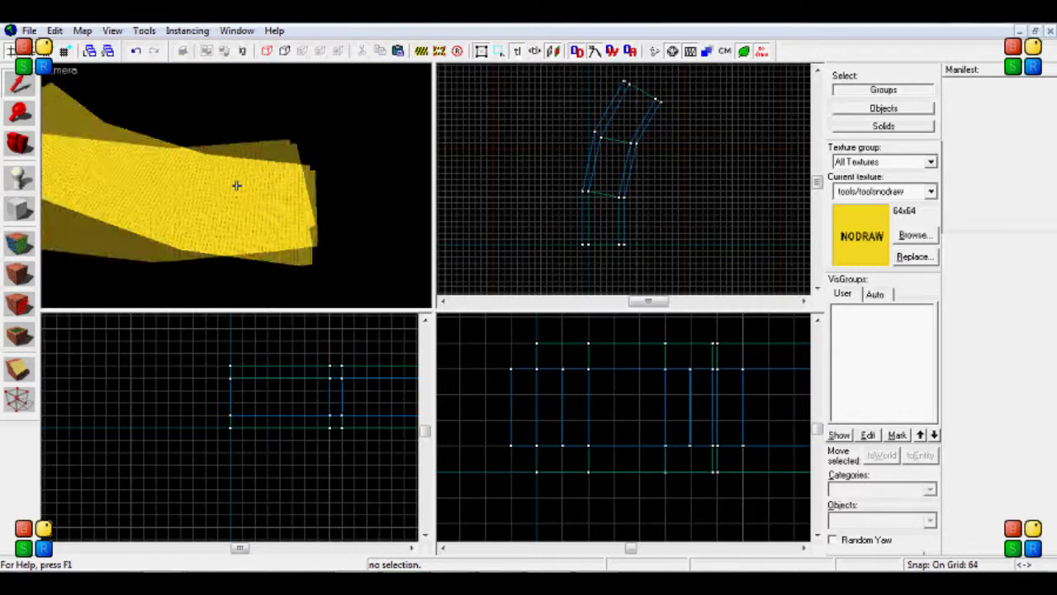
key(w)
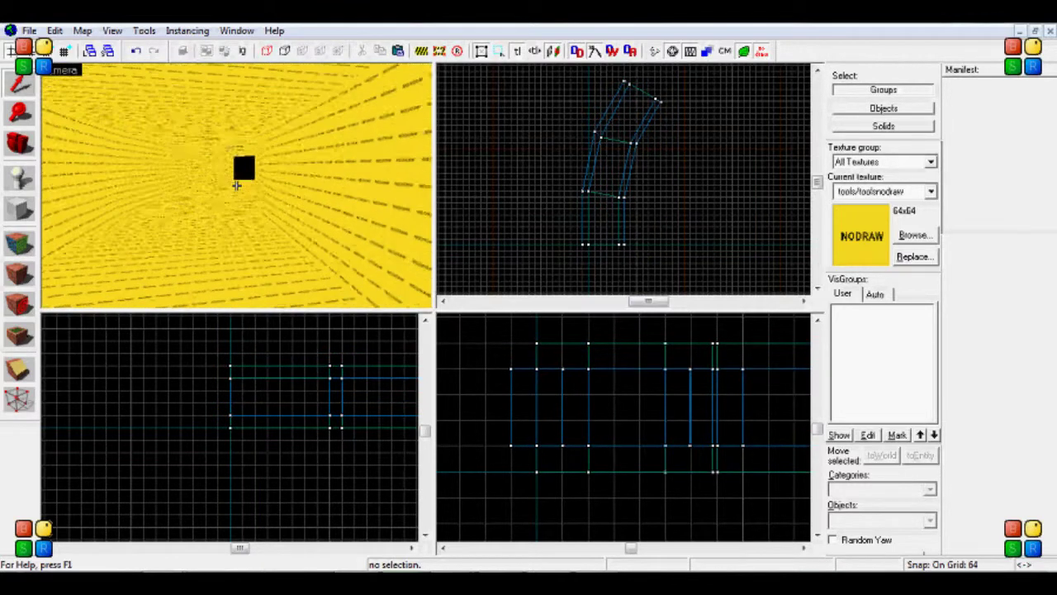
key(w)
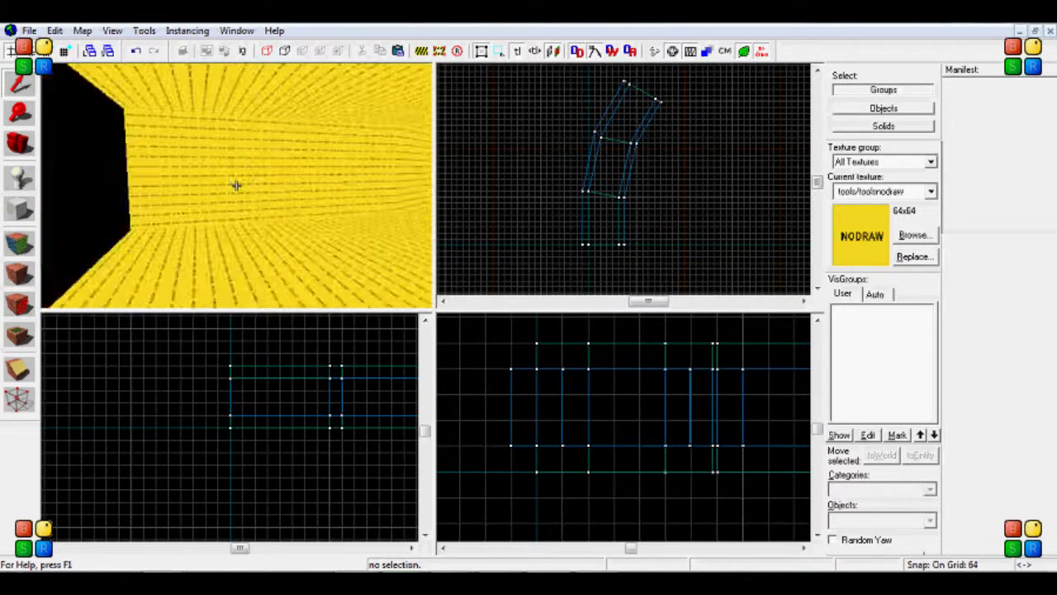
key(z)
Step: Open face editing and select the twelve interior floor, ceiling and wall faces of the three corridor segments
key(s)
click(17, 243)
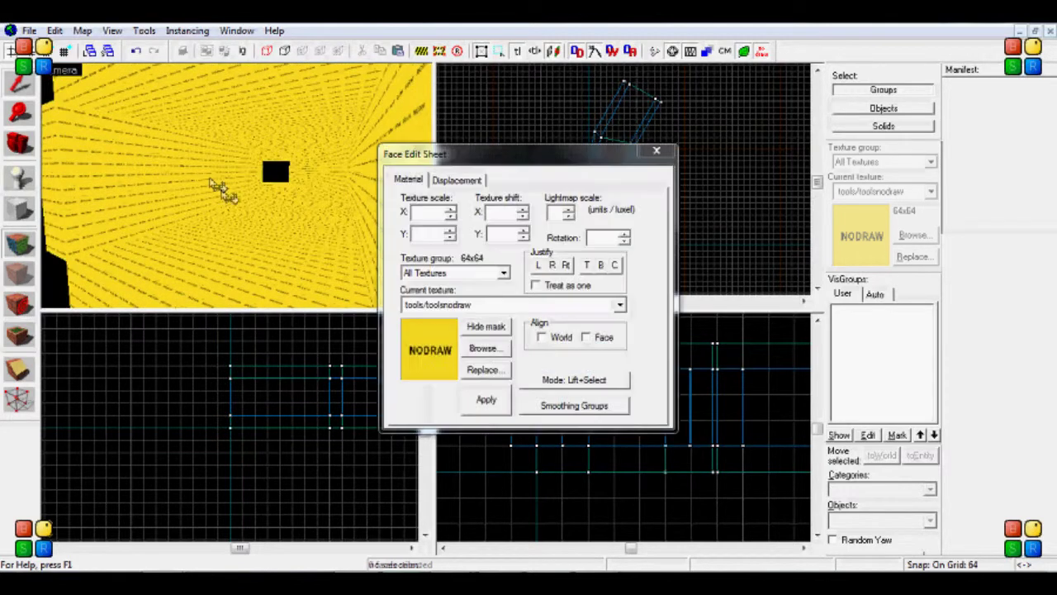
click(214, 190)
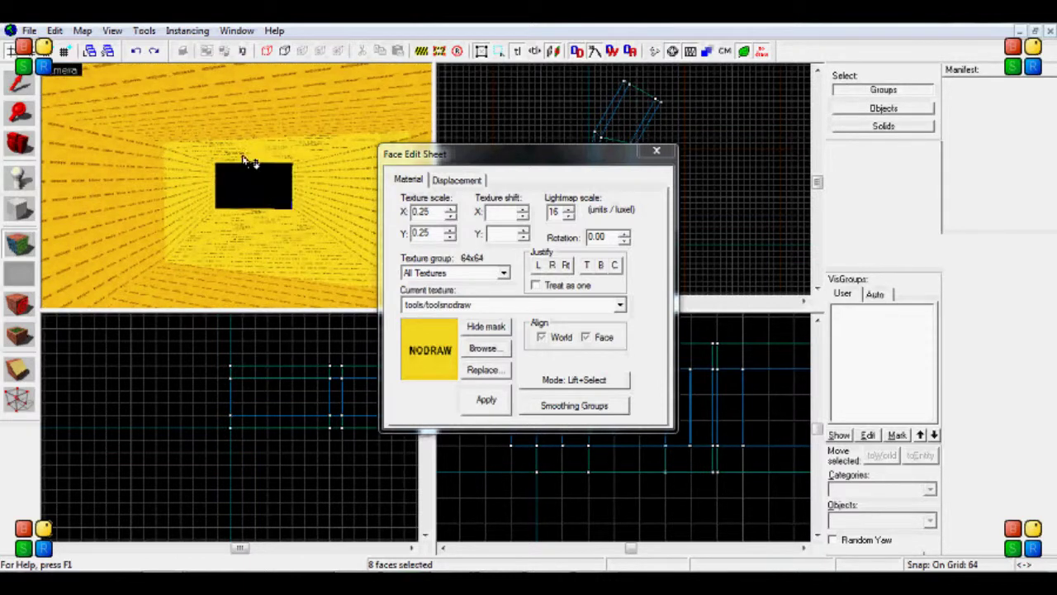
key(s)
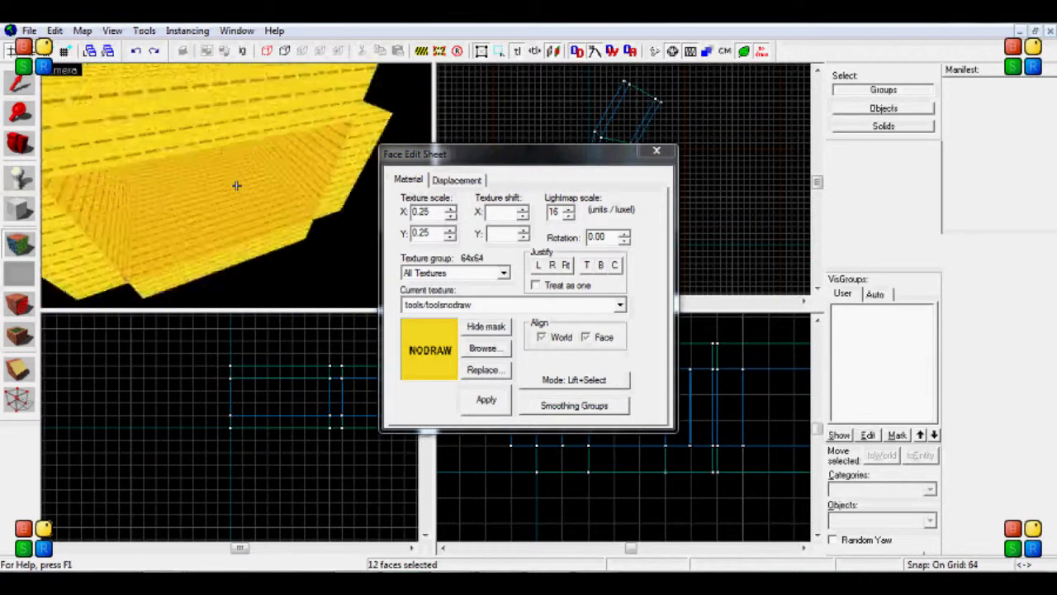
key(w)
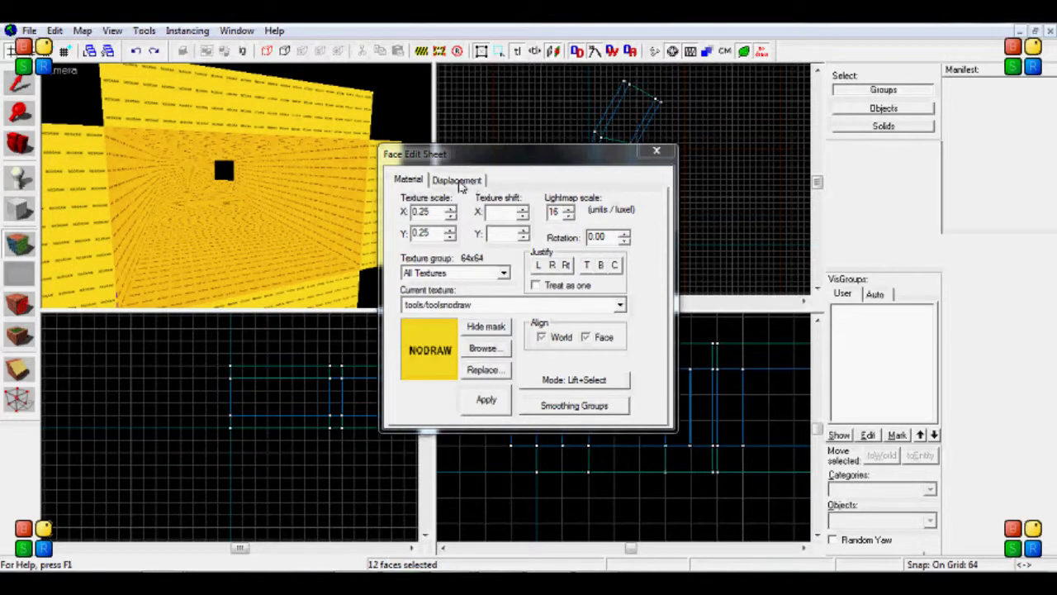
Step: Create displacements with power 3 on the twelve selected interior faces and look through the subdivided corridor
click(456, 180)
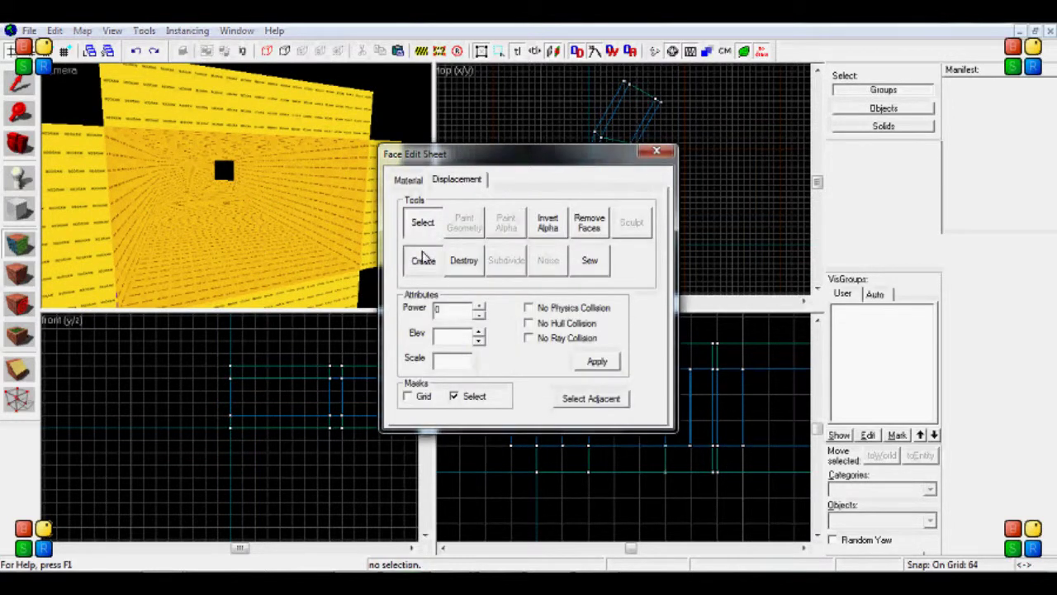
click(423, 260)
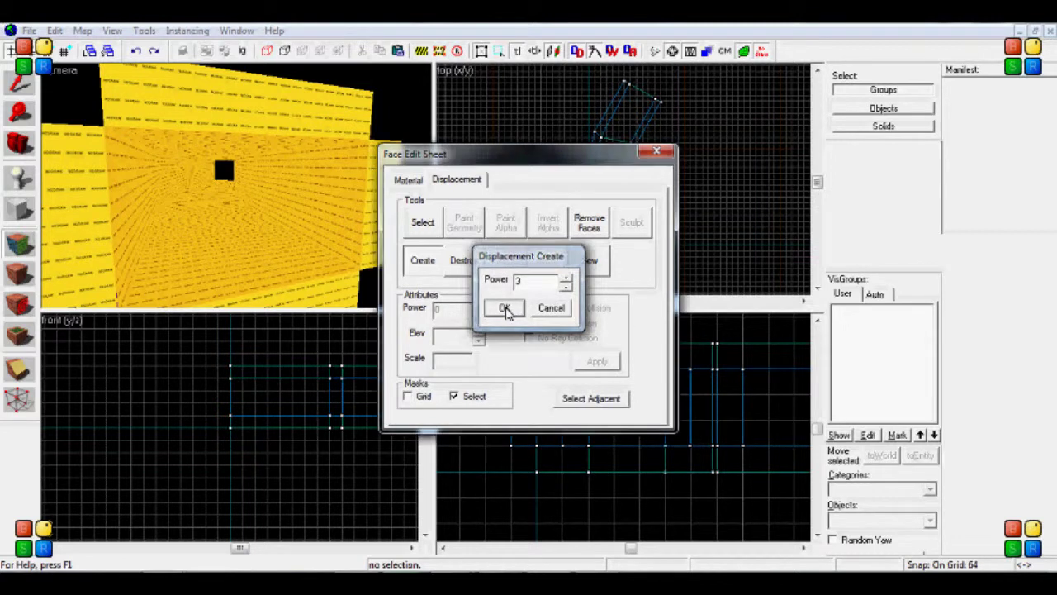
click(504, 308)
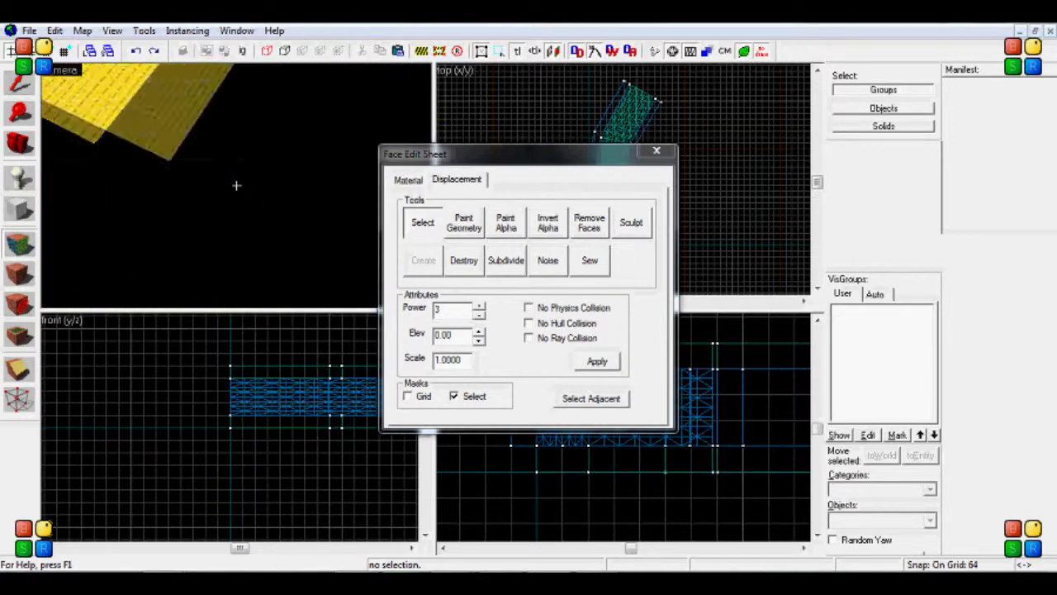
key(w)
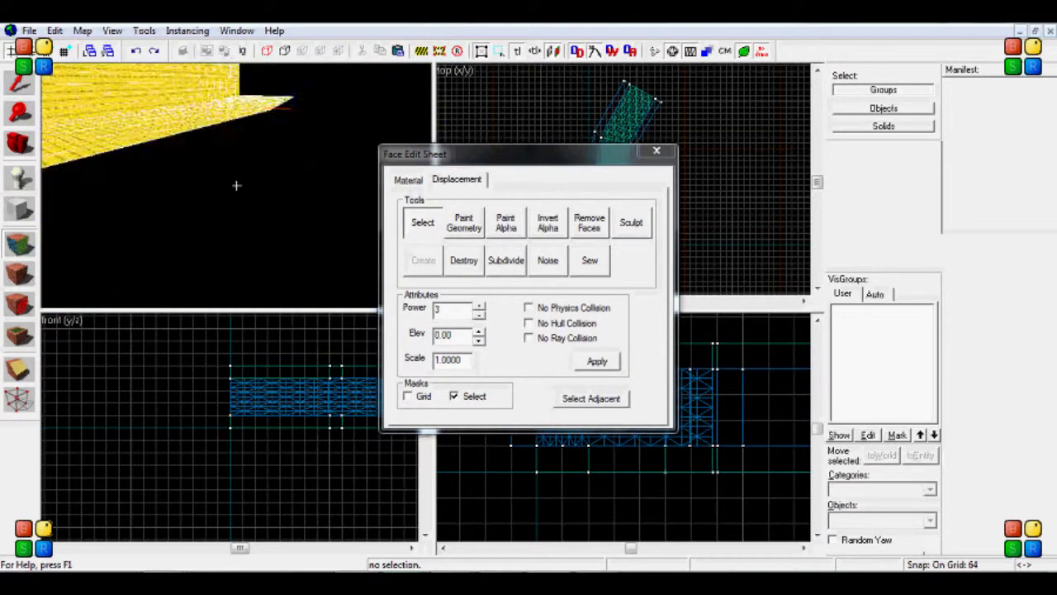
key(w)
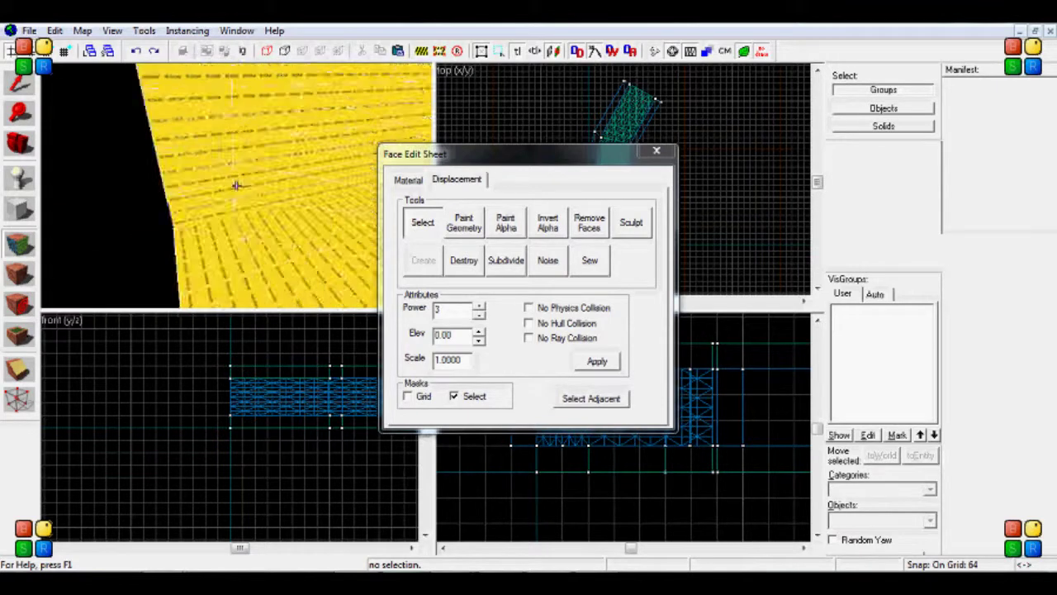
key(w)
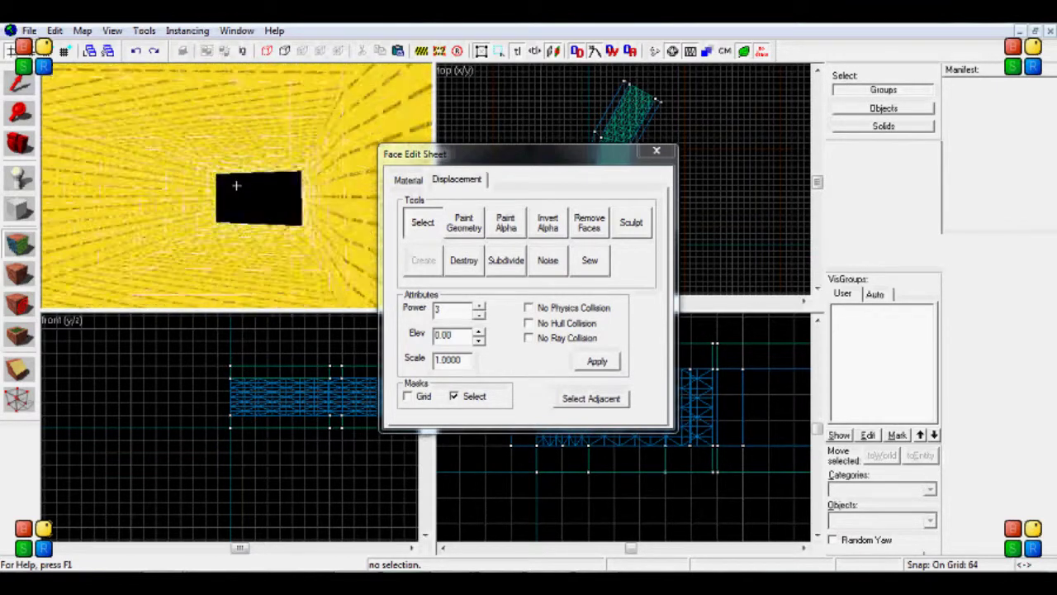
Step: Subdivide the twelve interior displacements of the corridor into smoothly curved surfaces
key(w)
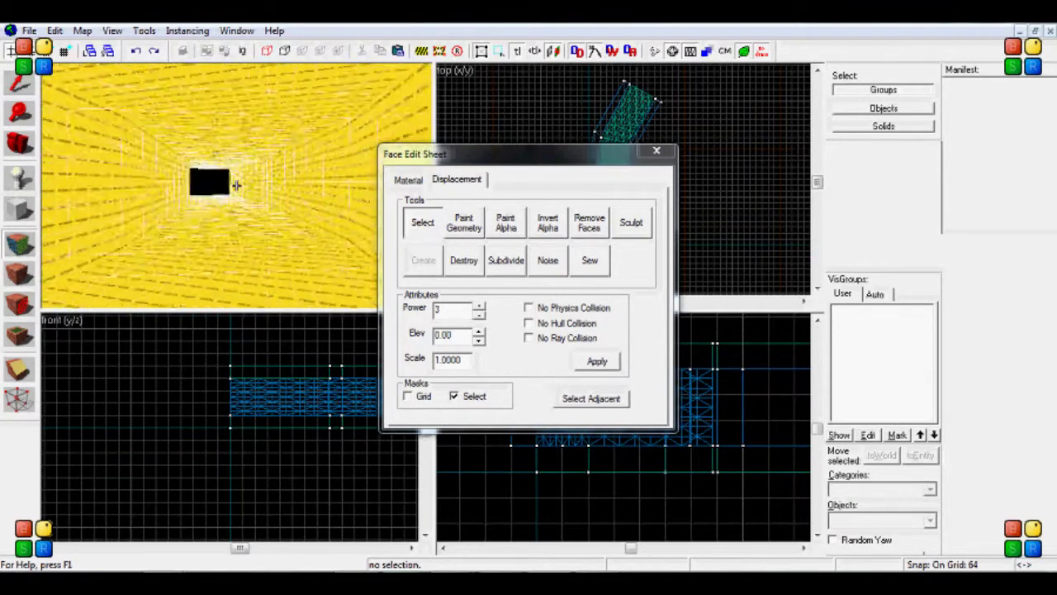
key(w)
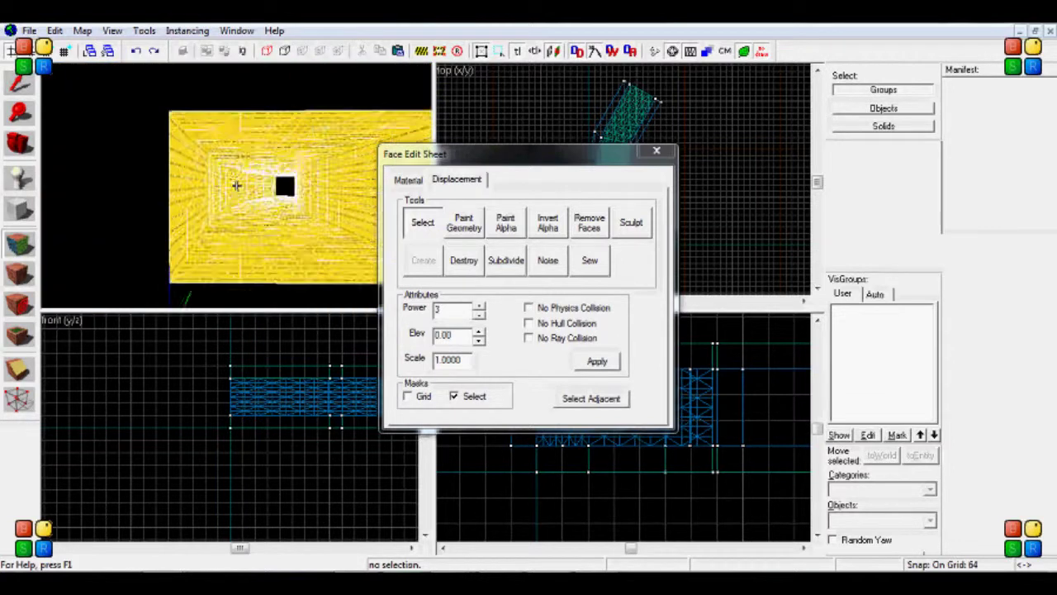
key(z)
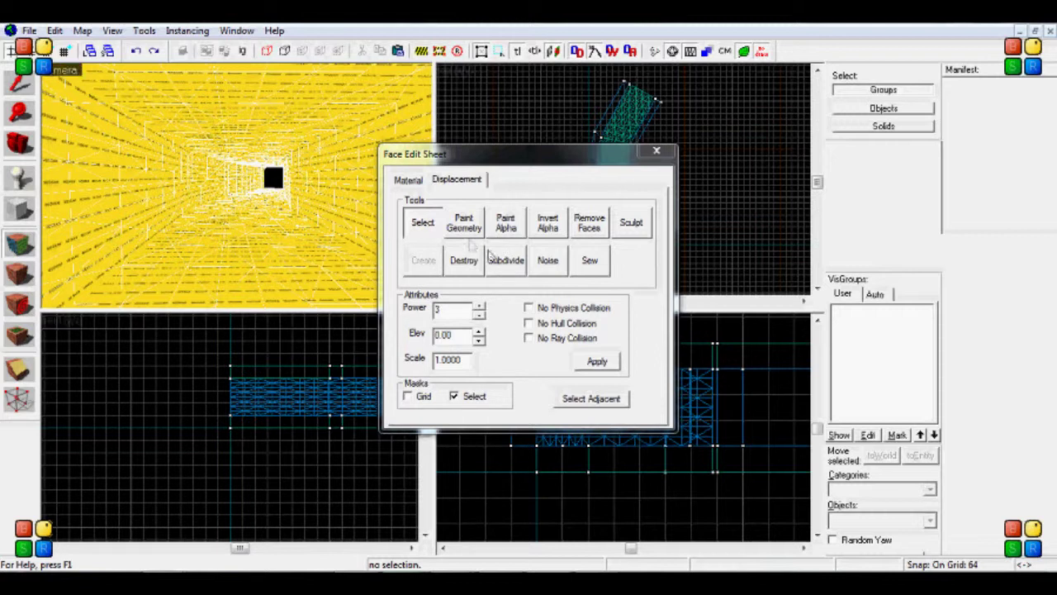
click(507, 261)
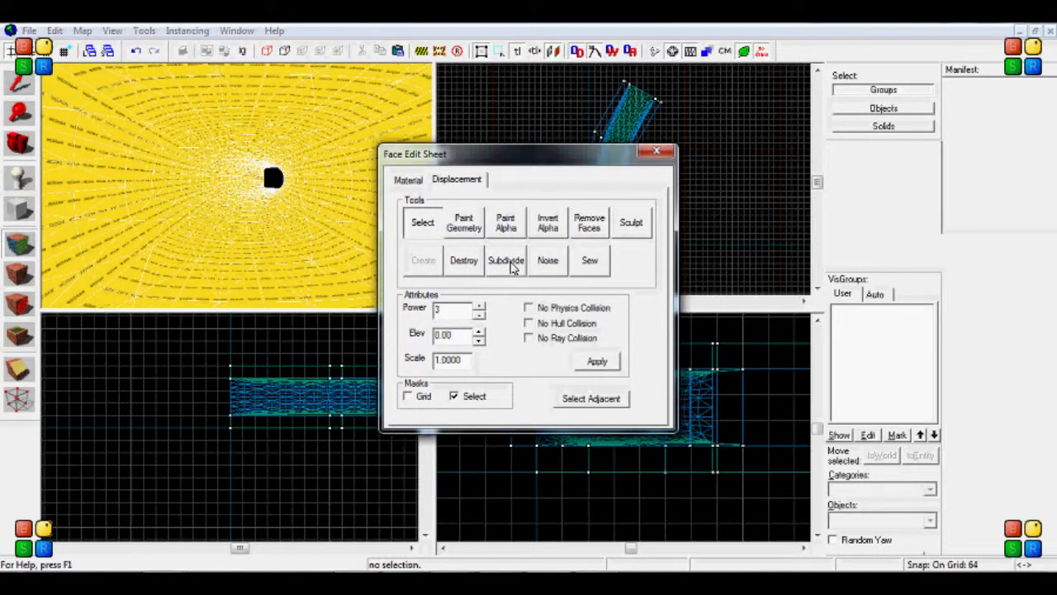
key(z)
key(s)
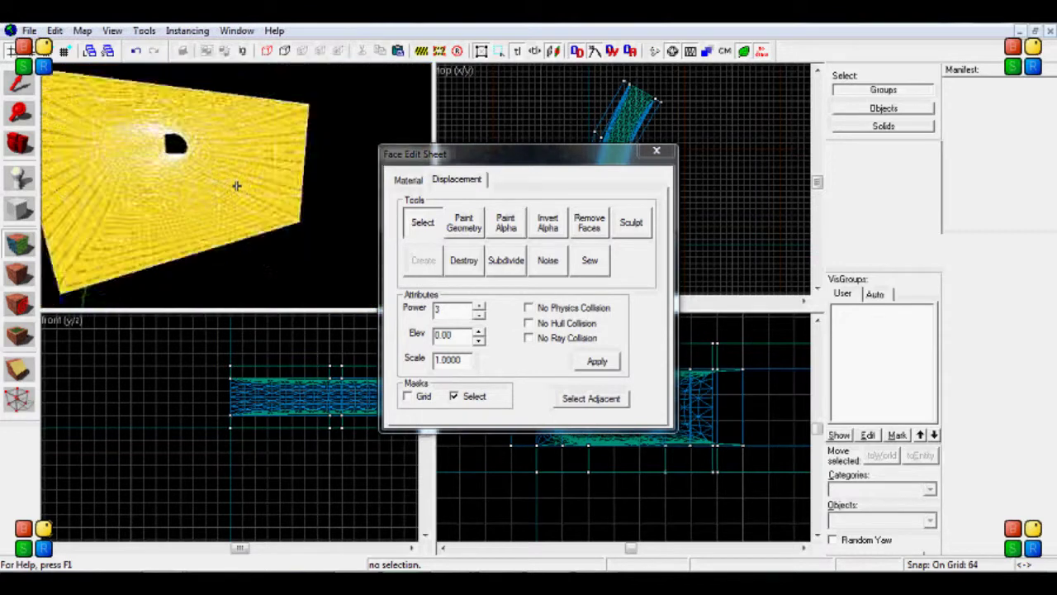
Step: Examine the subdivided corridor from inside and outside, checking its curvature, joints and open ends
key(w)
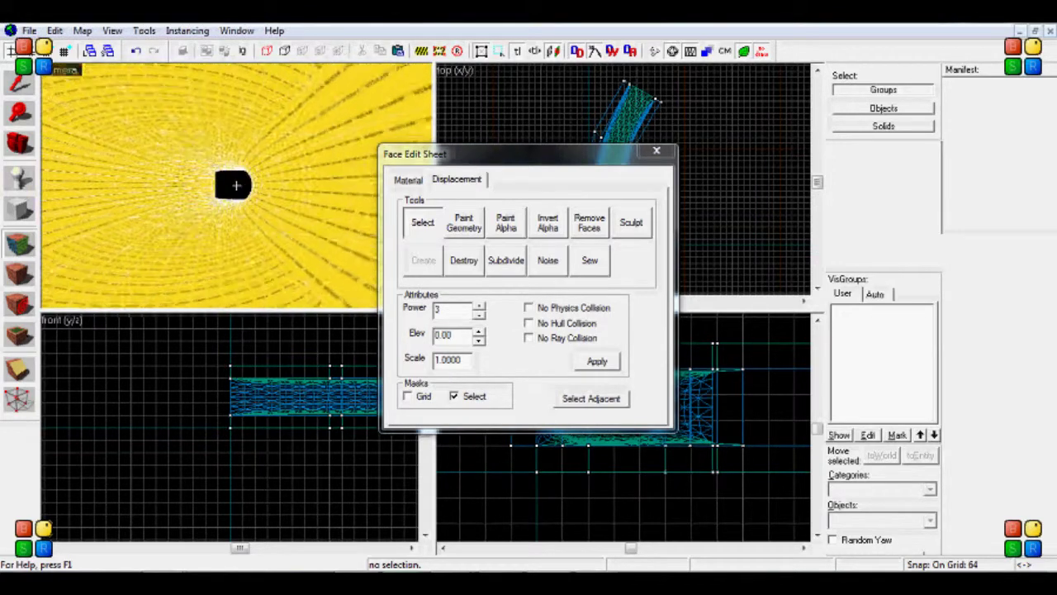
key(w)
key(s)
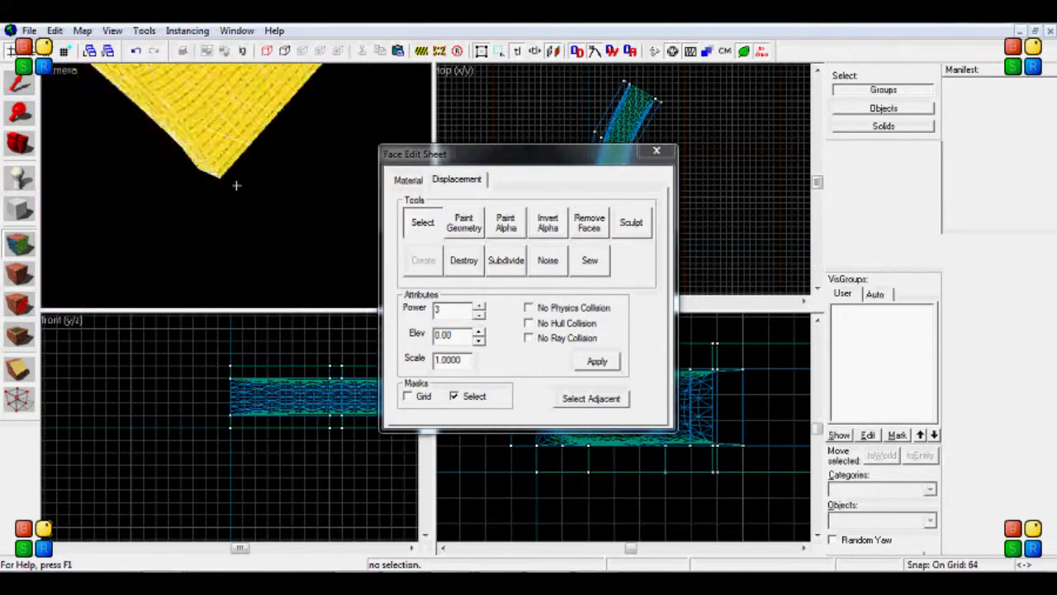
key(w)
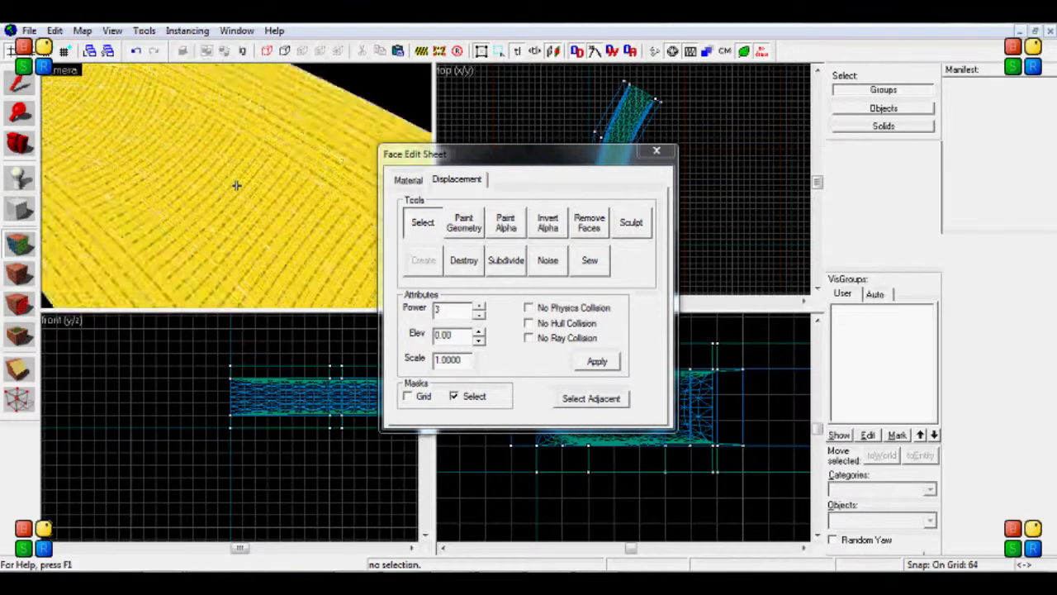
key(w)
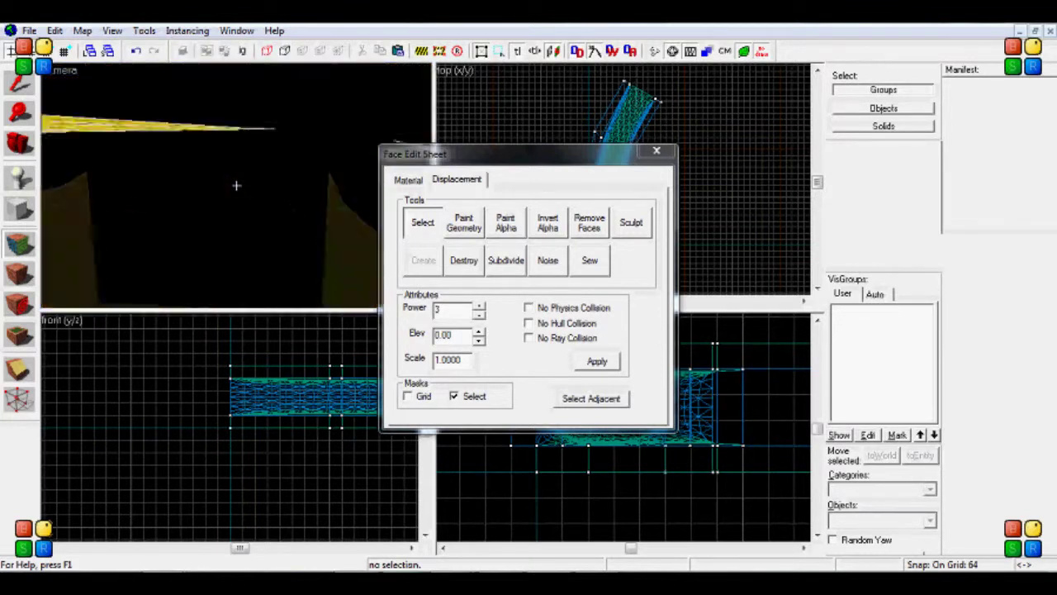
key(w)
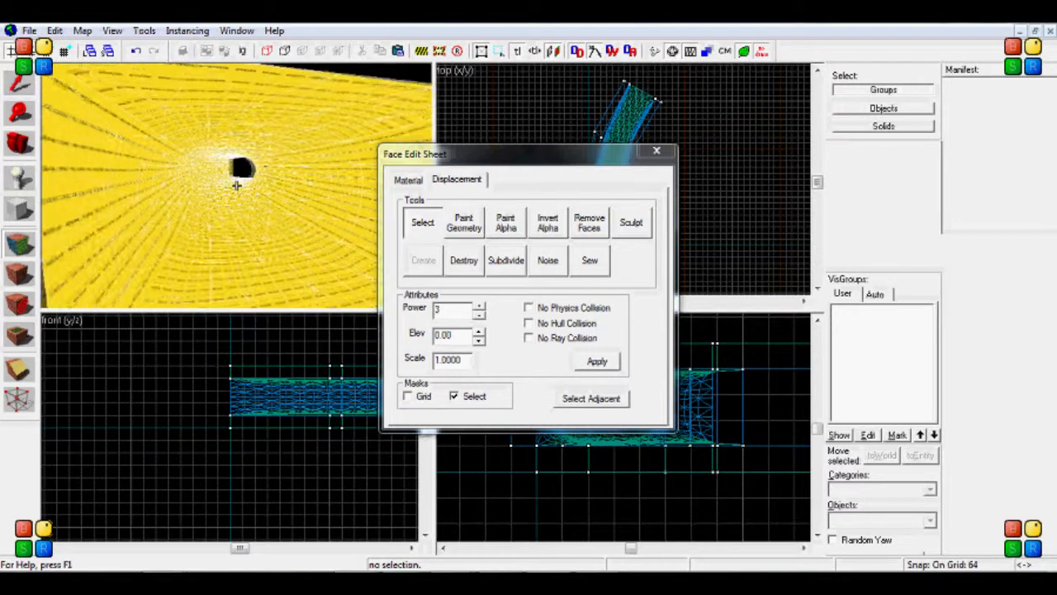
key(w)
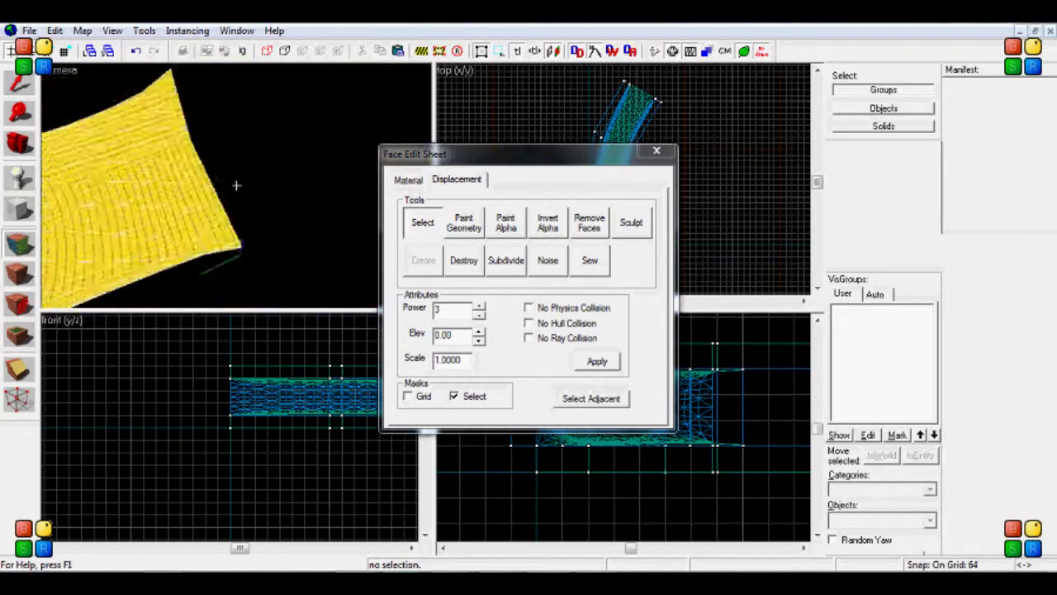
key(w)
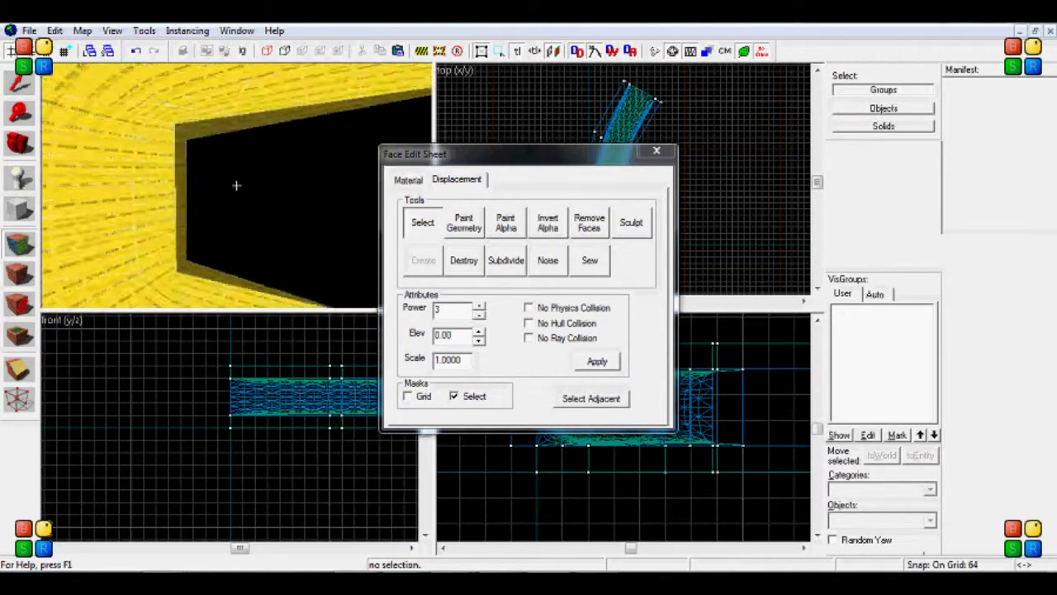
key(s)
key(z)
key(d)
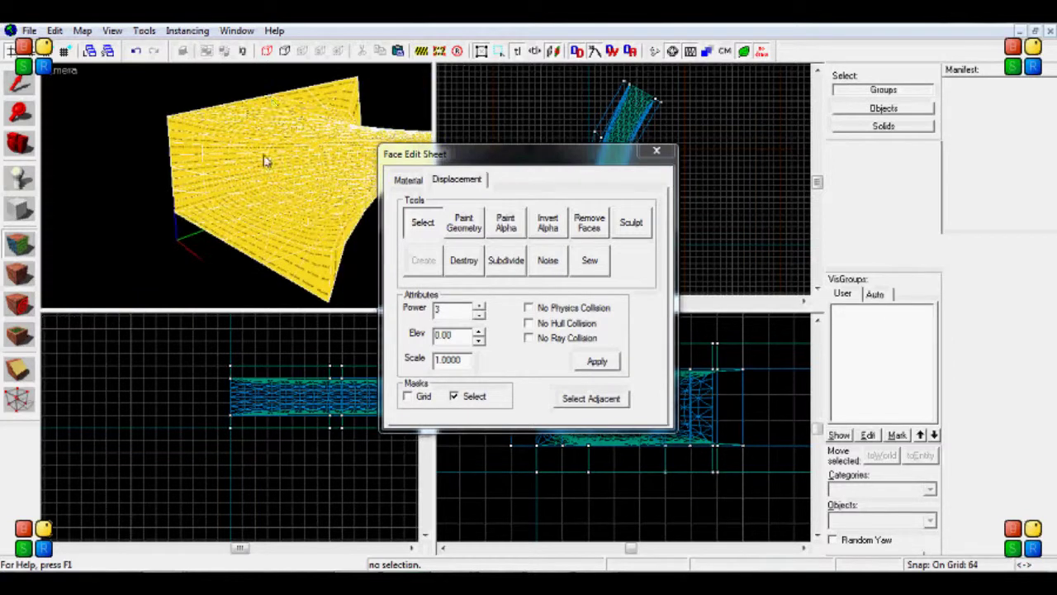
key(z)
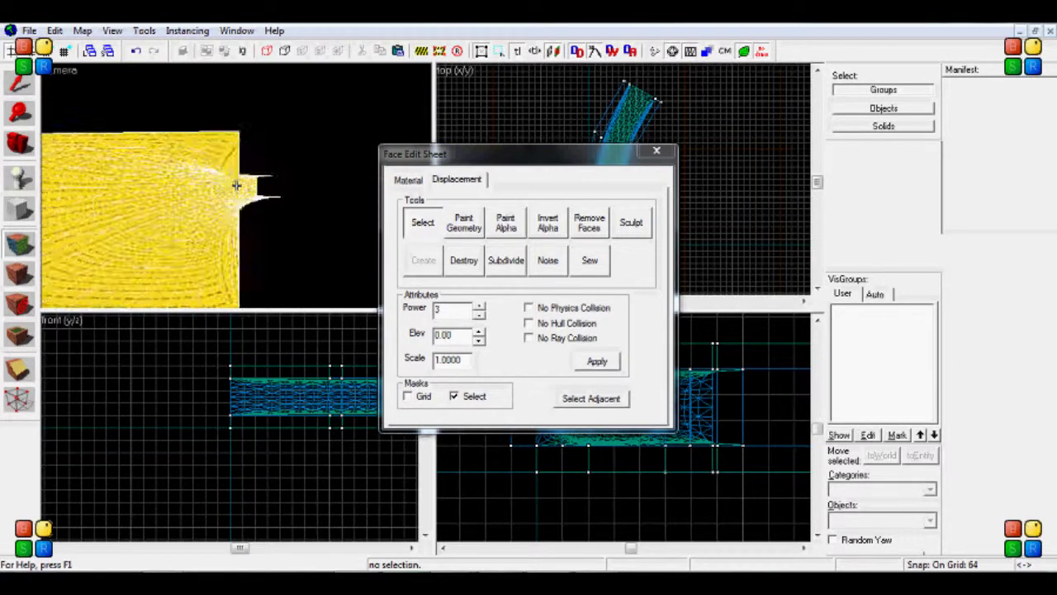
key(a)
key(z)
key(s)
key(z)
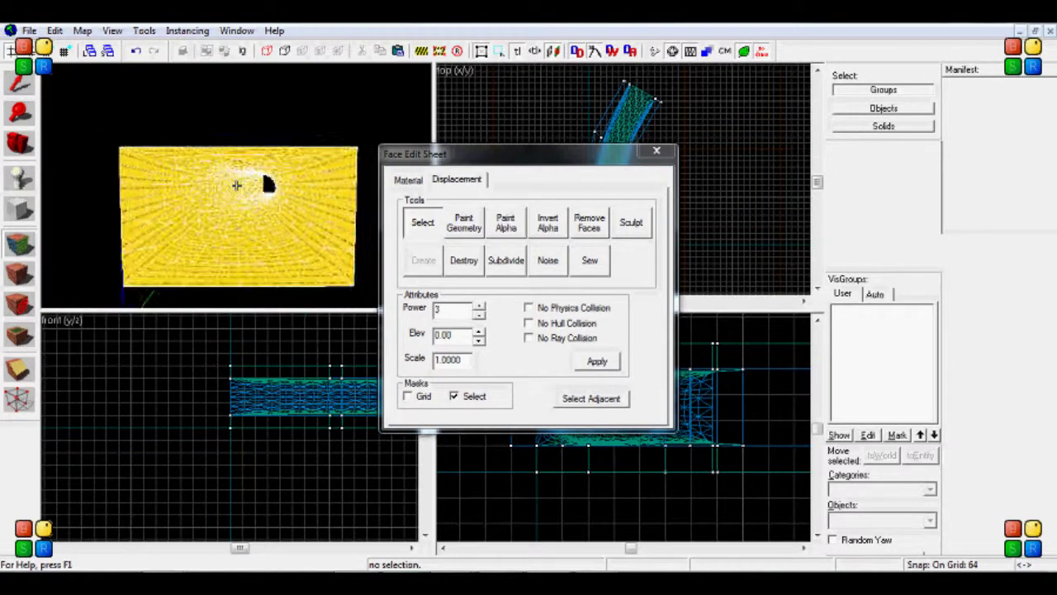
key(w)
key(s)
key(z)
key(z)
key(w)
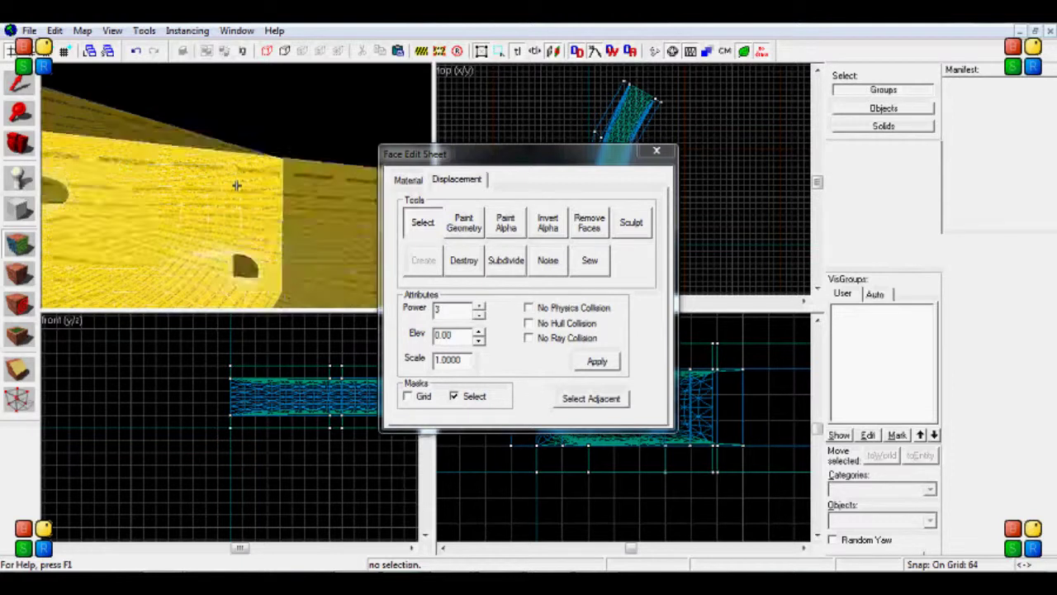
key(z)
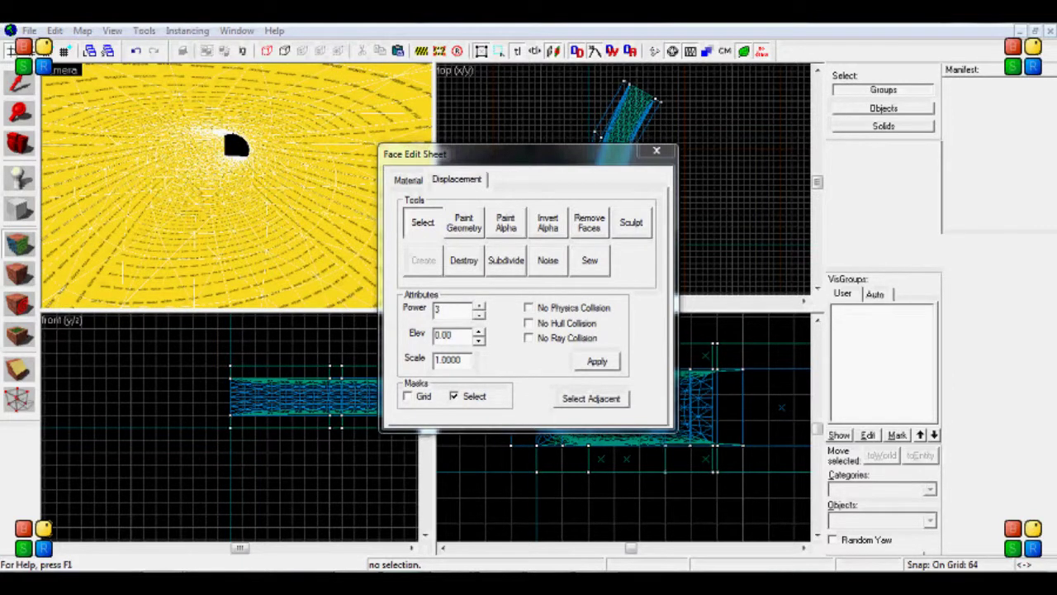
key(z)
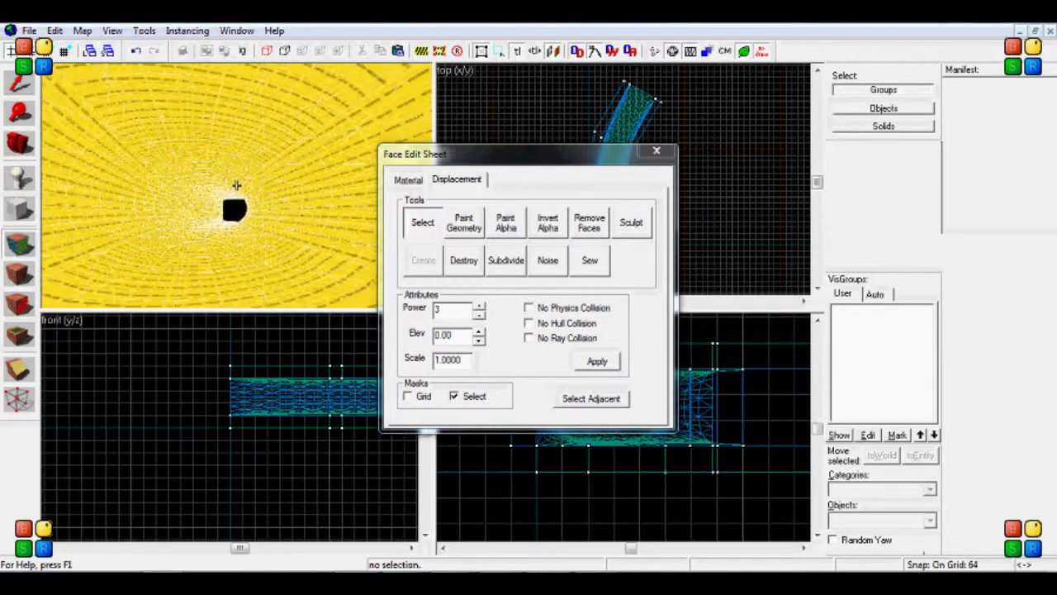
key(z)
drag(141, 208, 236, 188)
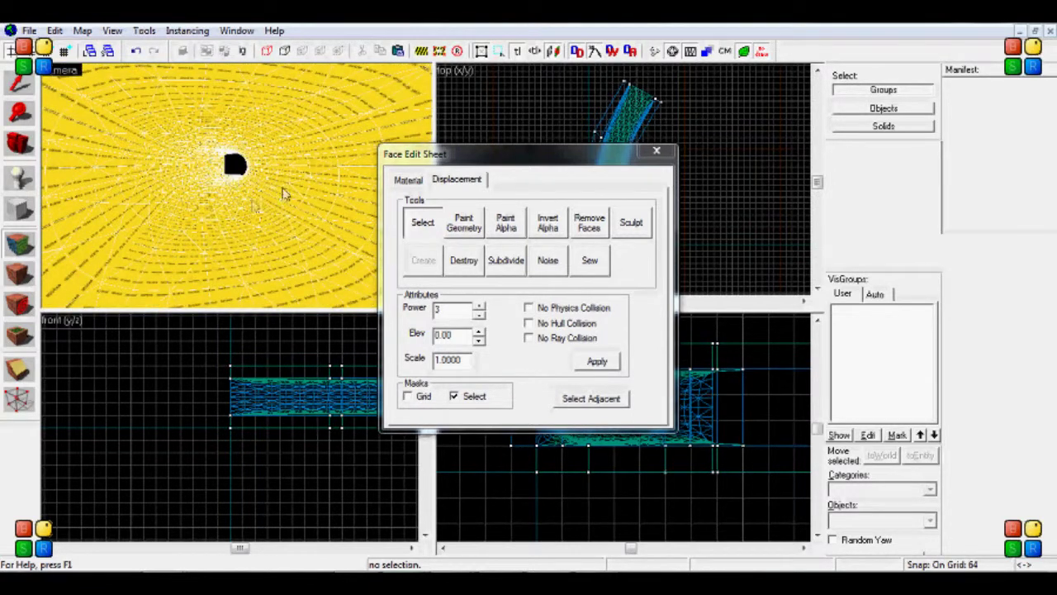
Step: Add displacement noise with minimum 2 and maximum 10 to the interior faces, close the face editor and view the corridor
click(547, 262)
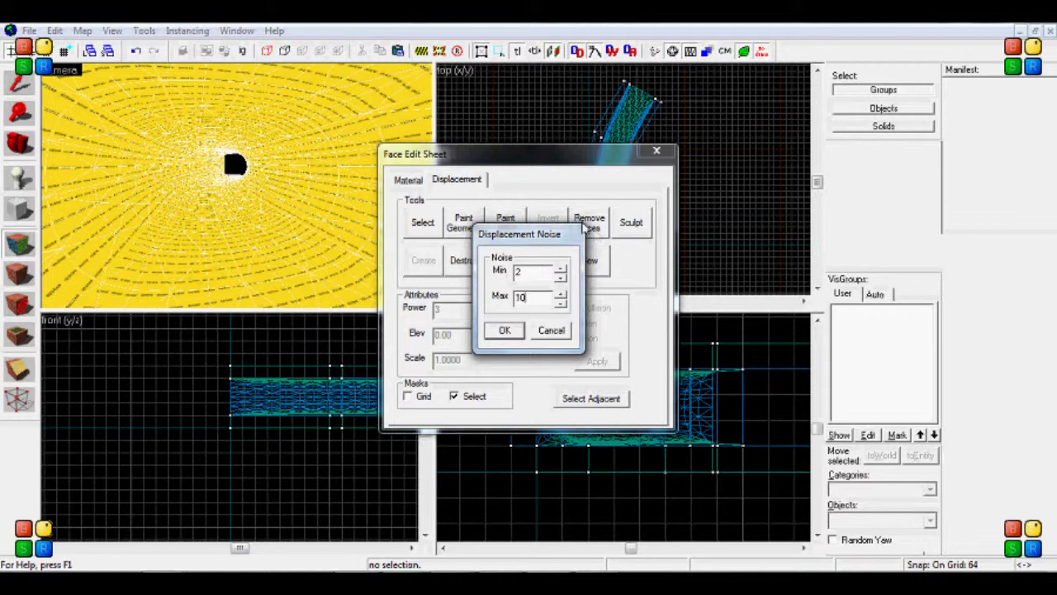
click(506, 331)
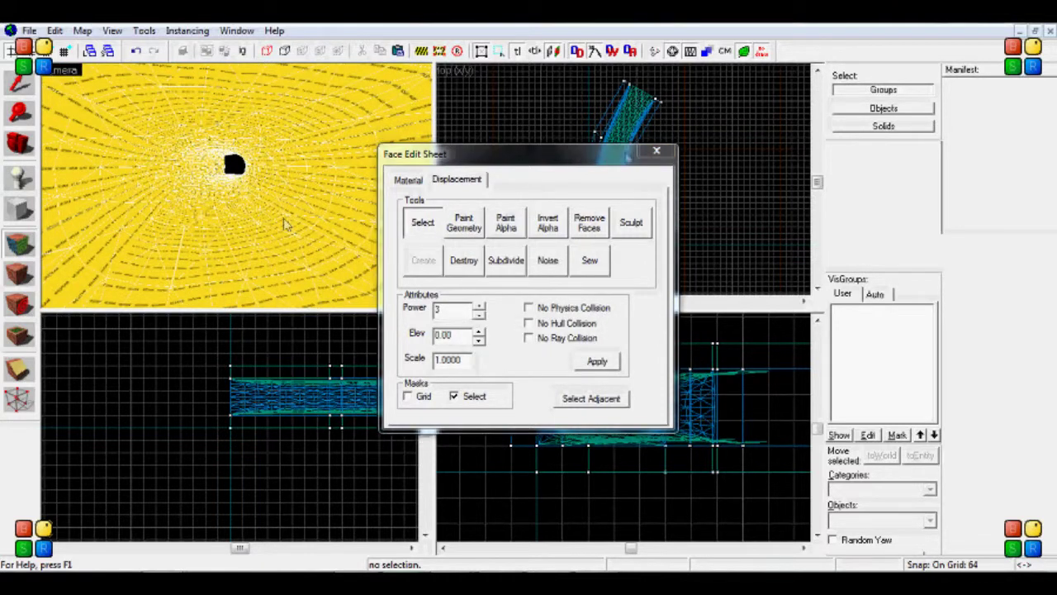
click(653, 153)
drag(232, 144, 237, 190)
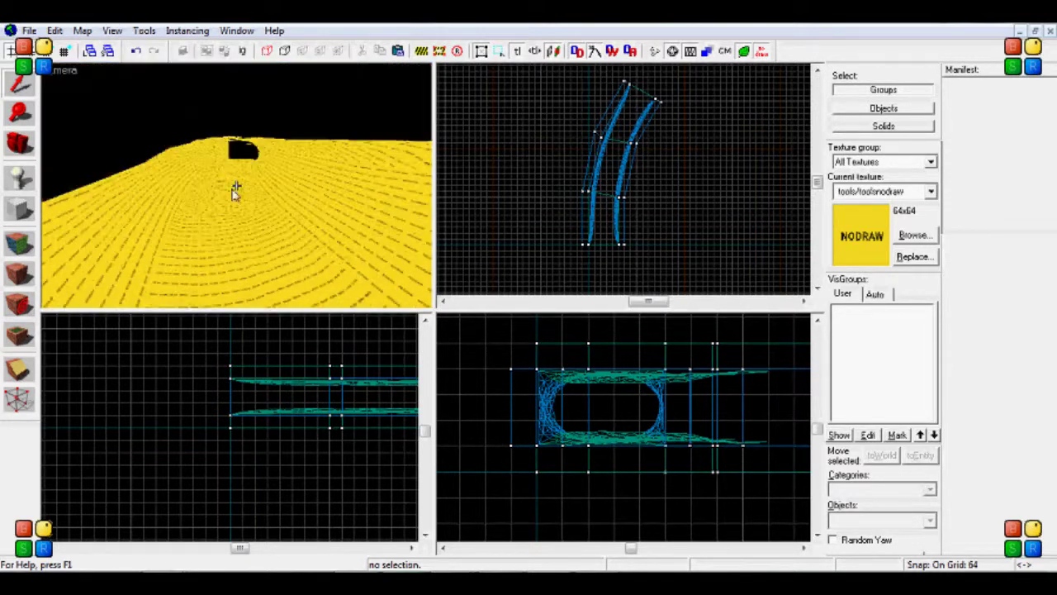
Step: Browse the textures filtered by "rock" and choose realworldtextures2/rock/rock_40 as the current texture
click(913, 235)
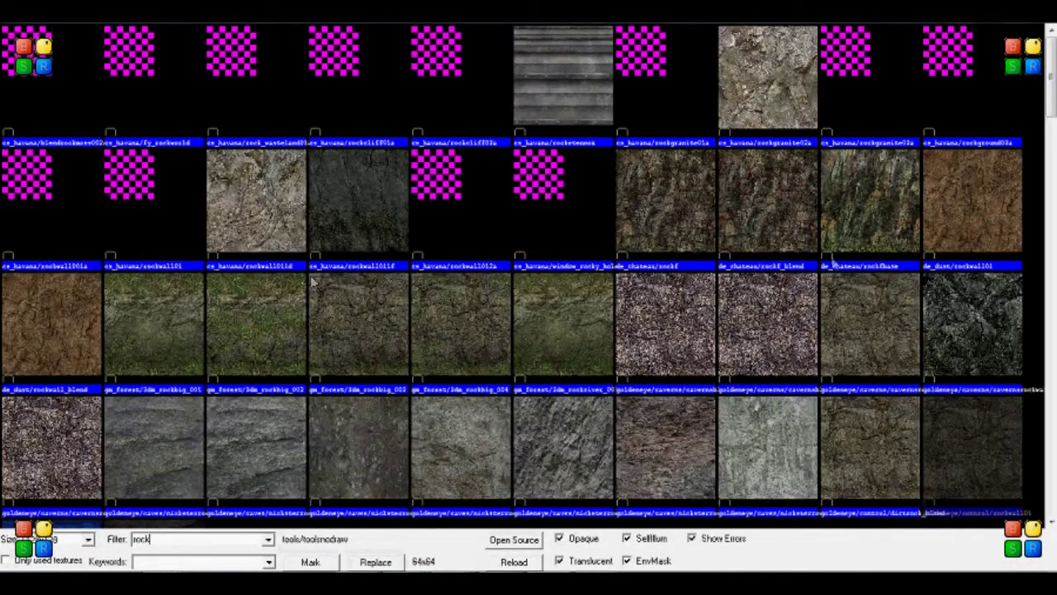
scroll(1049, 124, down, 5)
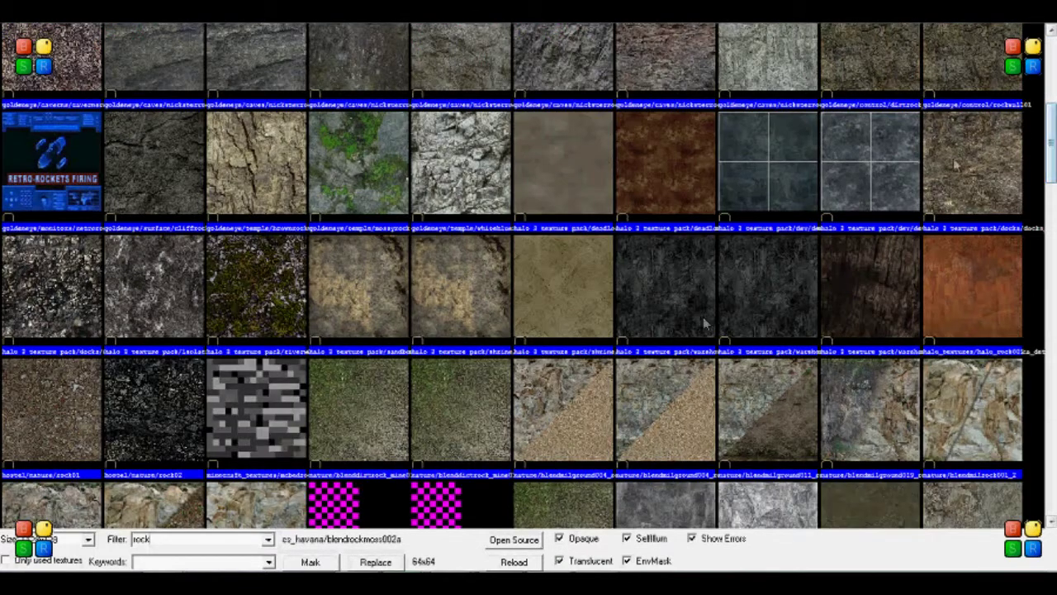
drag(1053, 149, 1055, 403)
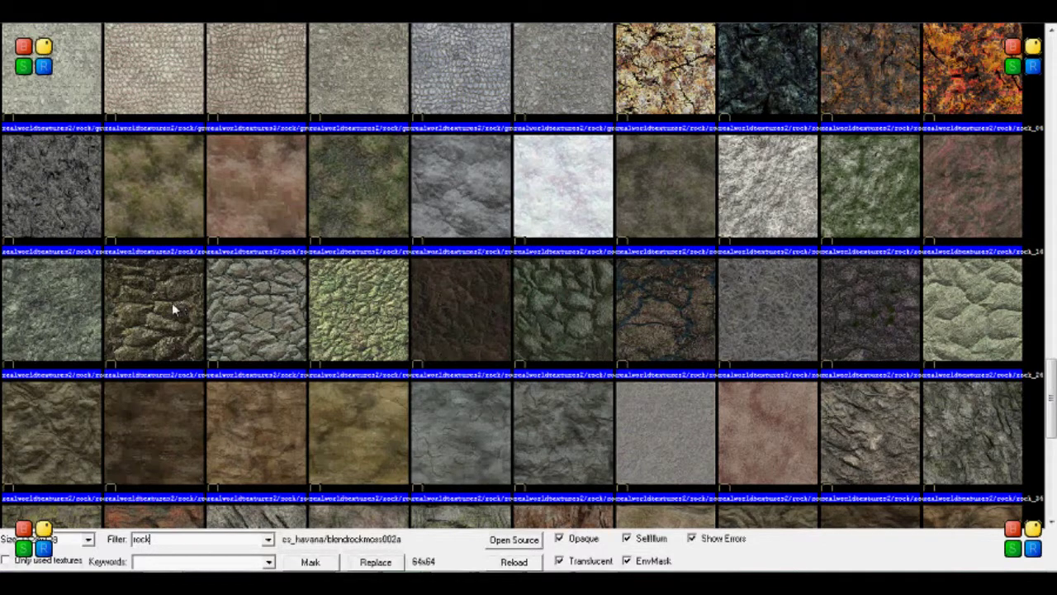
click(1050, 523)
click(1051, 523)
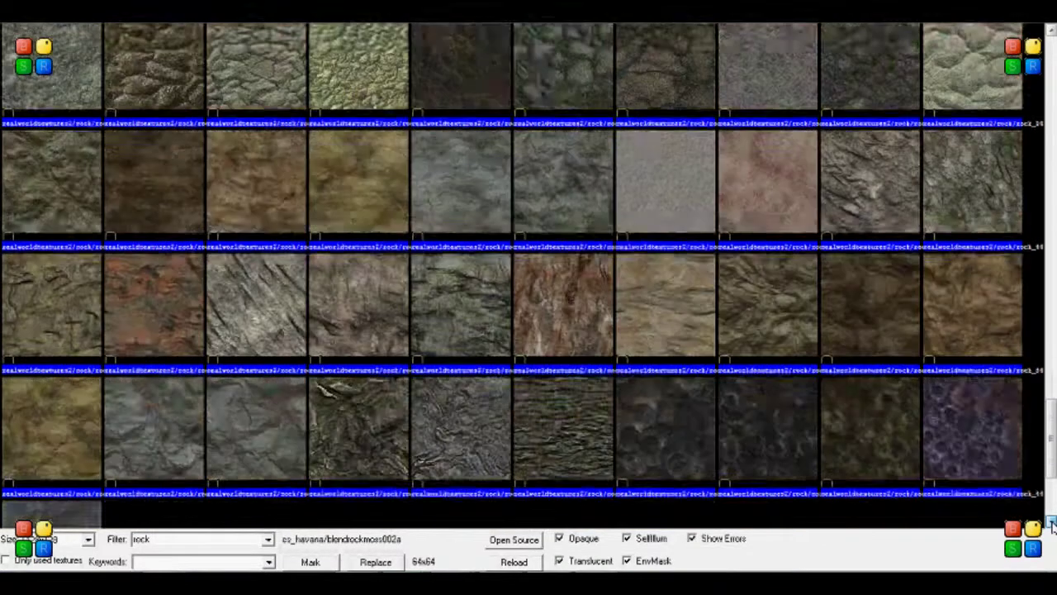
click(1052, 522)
click(1052, 522)
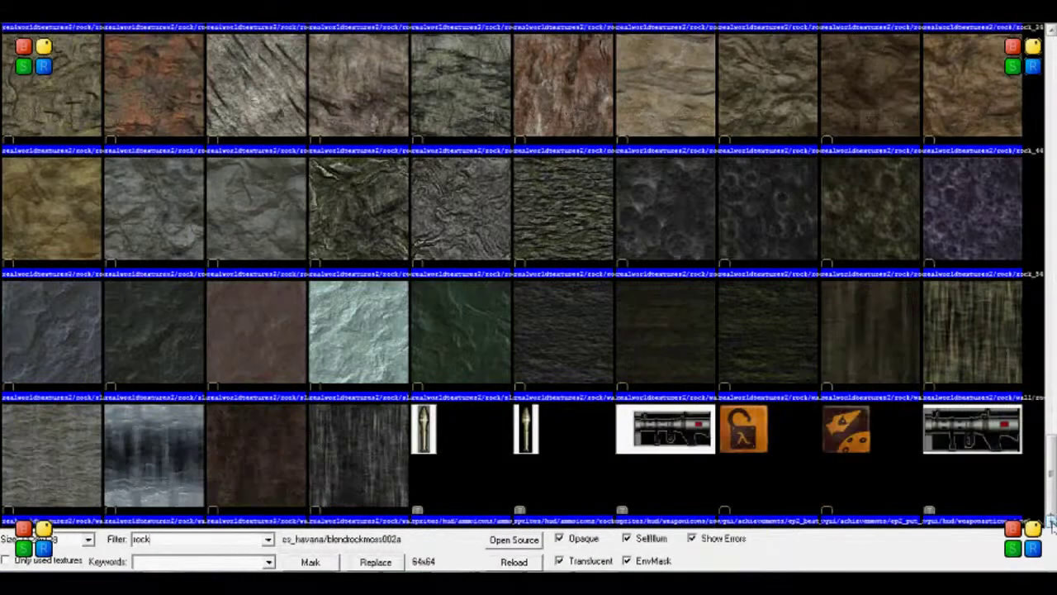
double_click(536, 100)
Step: Open face editing and apply the rock_40 texture to the four interior faces of the nearest corridor segment
key(shift+a)
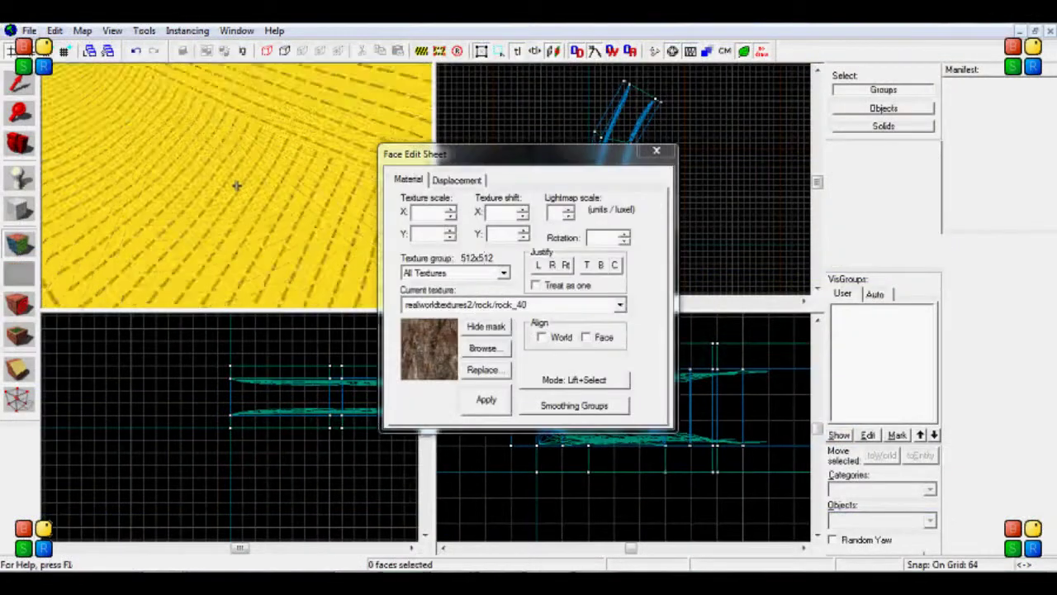
key(z)
right_click(257, 252)
right_click(126, 145)
key(z)
right_click(236, 185)
right_click(259, 207)
Step: Apply the rock_40 texture to the floor, ceiling and wall faces inside the remaining two corridor segments
key(w)
right_click(189, 137)
right_click(159, 187)
right_click(213, 233)
right_click(344, 172)
key(w)
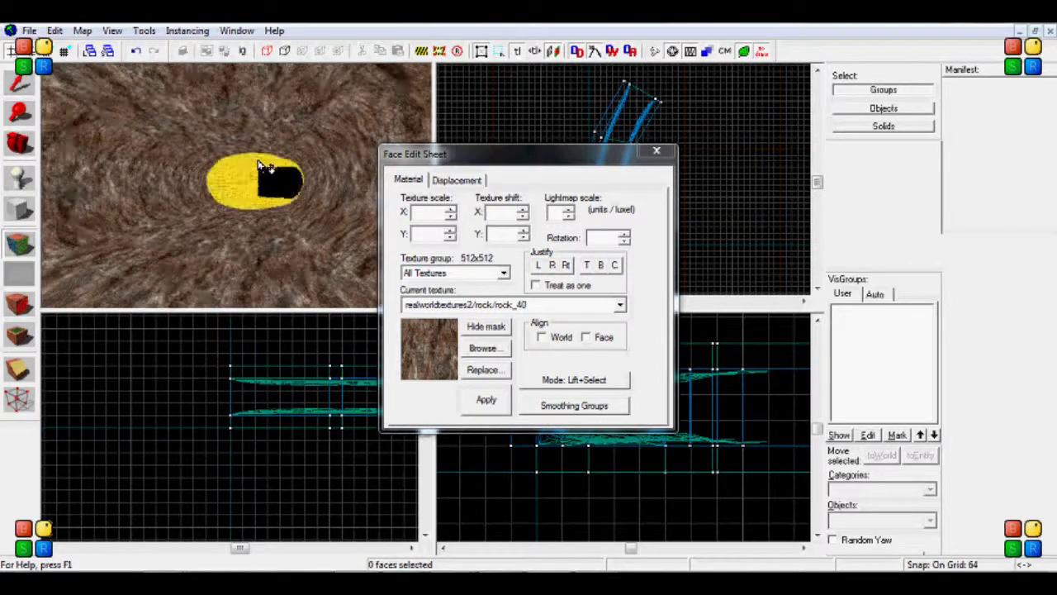
right_click(266, 156)
right_click(224, 191)
right_click(277, 223)
right_click(350, 201)
Step: Select the four rock-textured interior faces of the segment at the corridor's end
key(z)
key(w)
key(z)
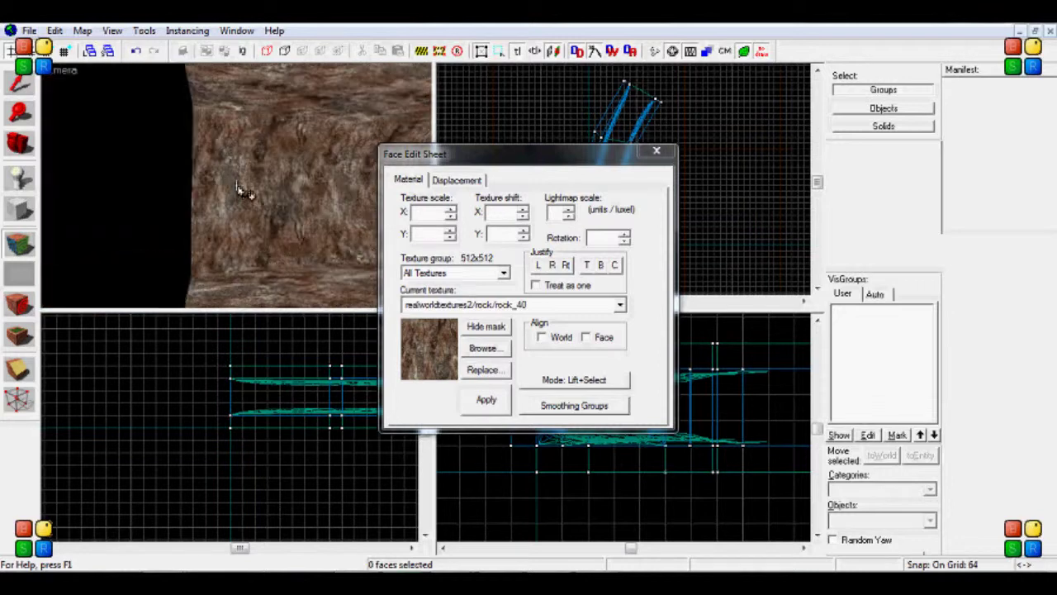
click(243, 195)
ctrl+click(248, 116)
key(z)
key(z)
ctrl+click(257, 199)
ctrl+click(371, 169)
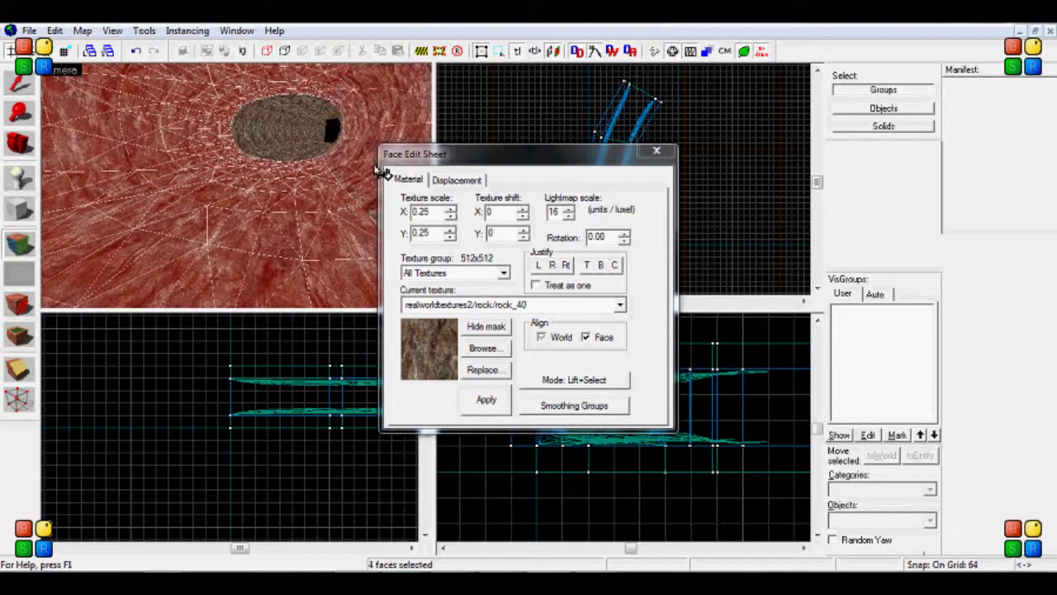
Step: Add the eight interior faces of the other two corridor segments to the face selection
key(z)
key(w)
key(z)
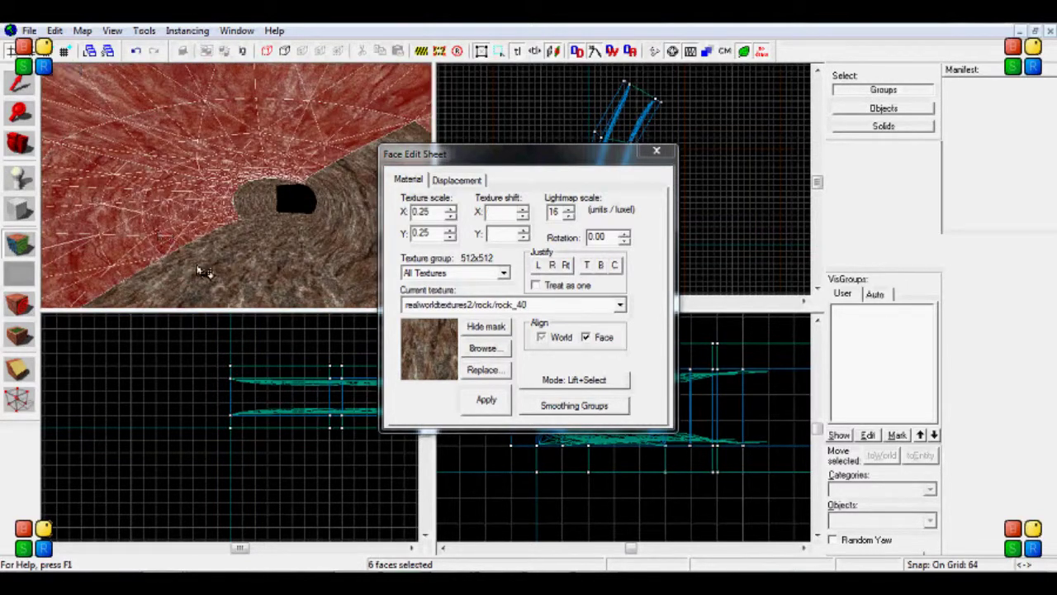
key(w)
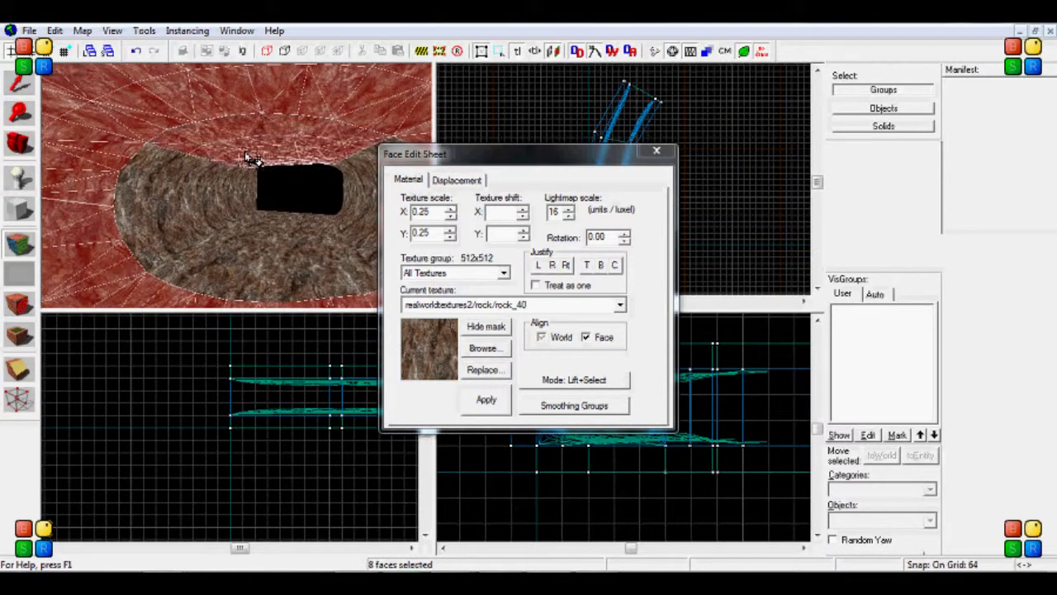
key(w)
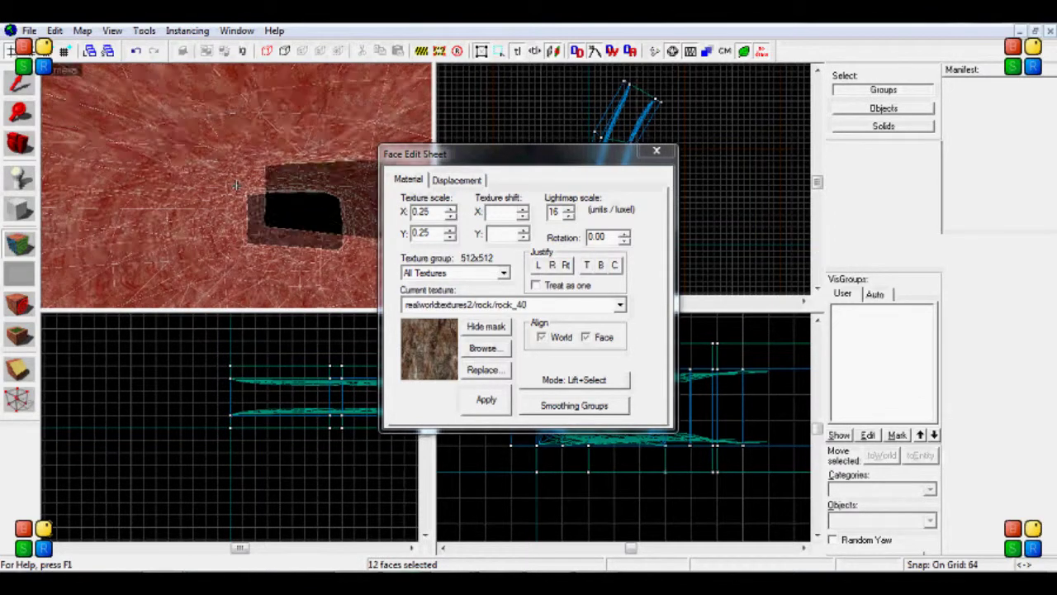
key(z)
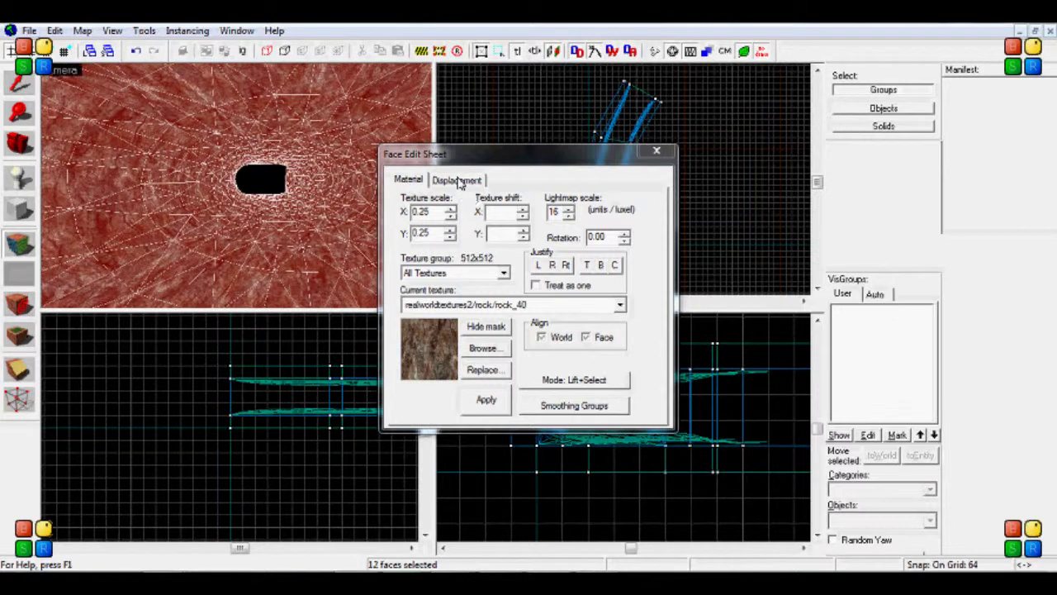
Step: Apply displacement noise with minimum and maximum at 0.0 to the twelve selected interior faces, and close face editing
click(457, 180)
click(556, 265)
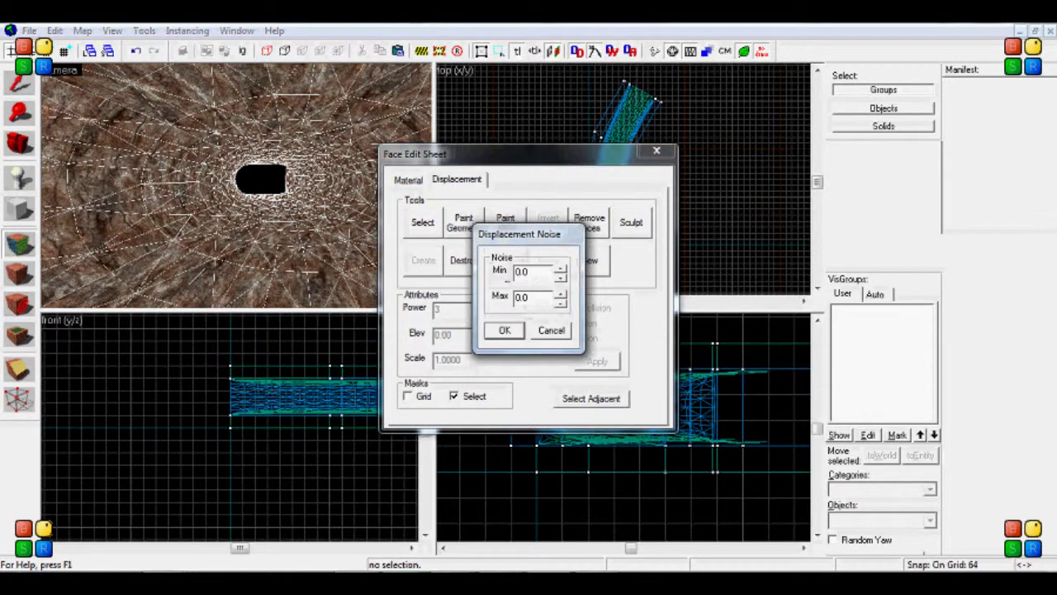
click(505, 331)
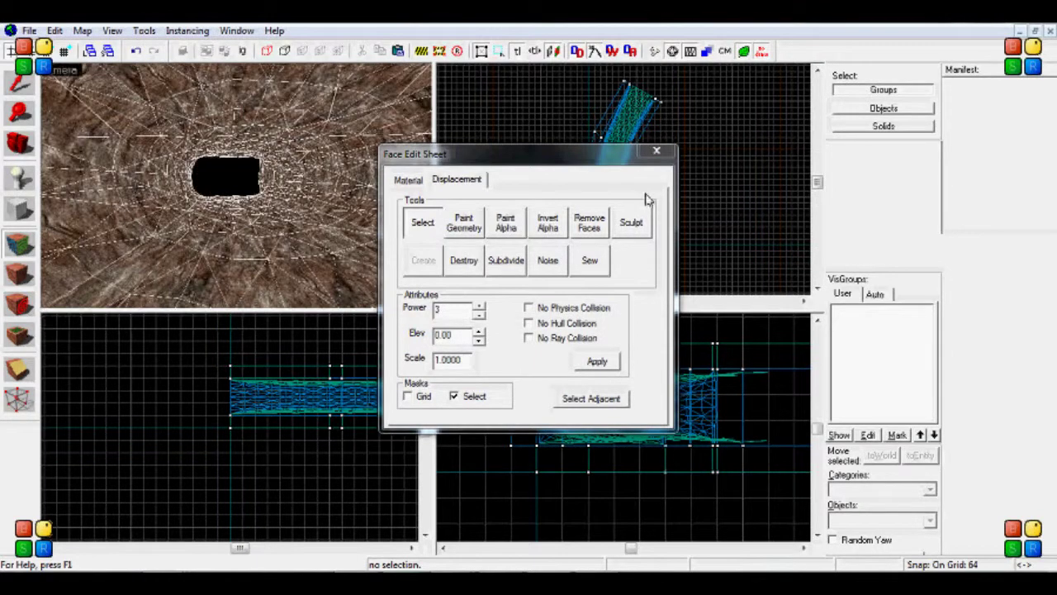
click(655, 153)
Step: Examine the rock-textured displacements along the corridor's interior and the overall curve from outside
scroll(237, 184, up, 5)
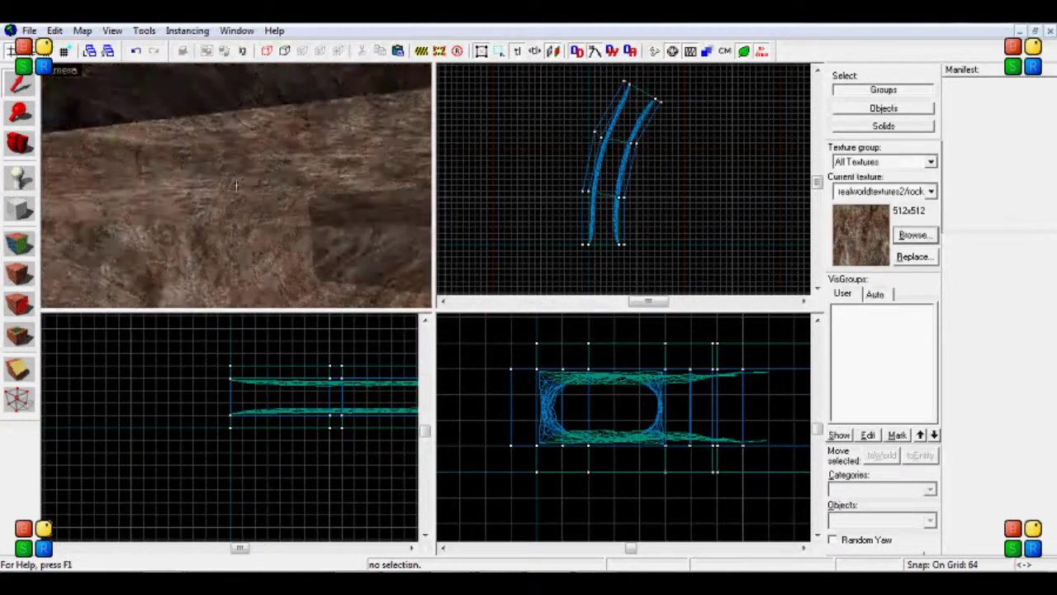
key(w)
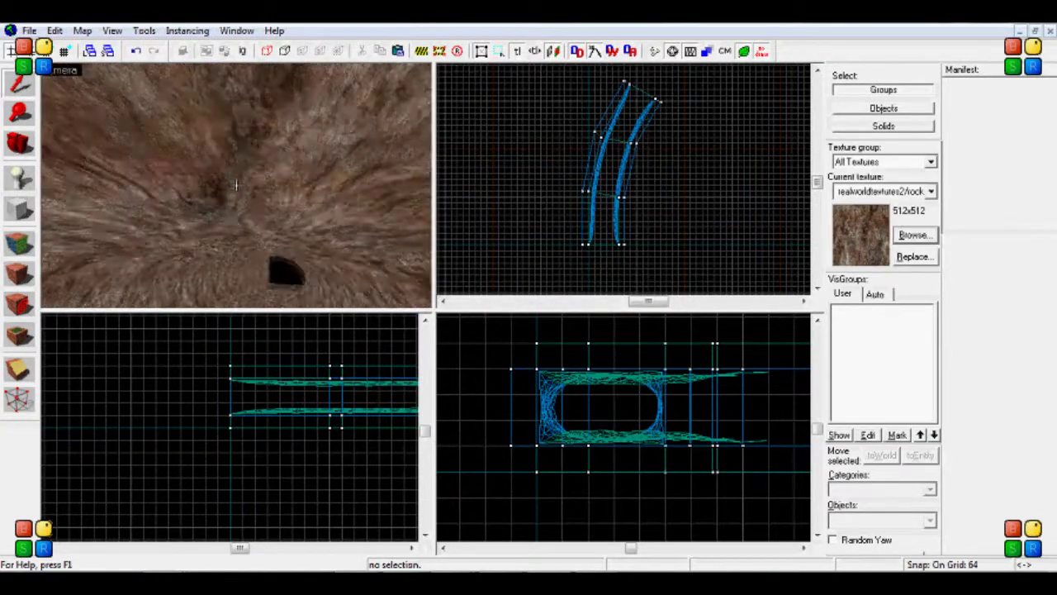
key(w)
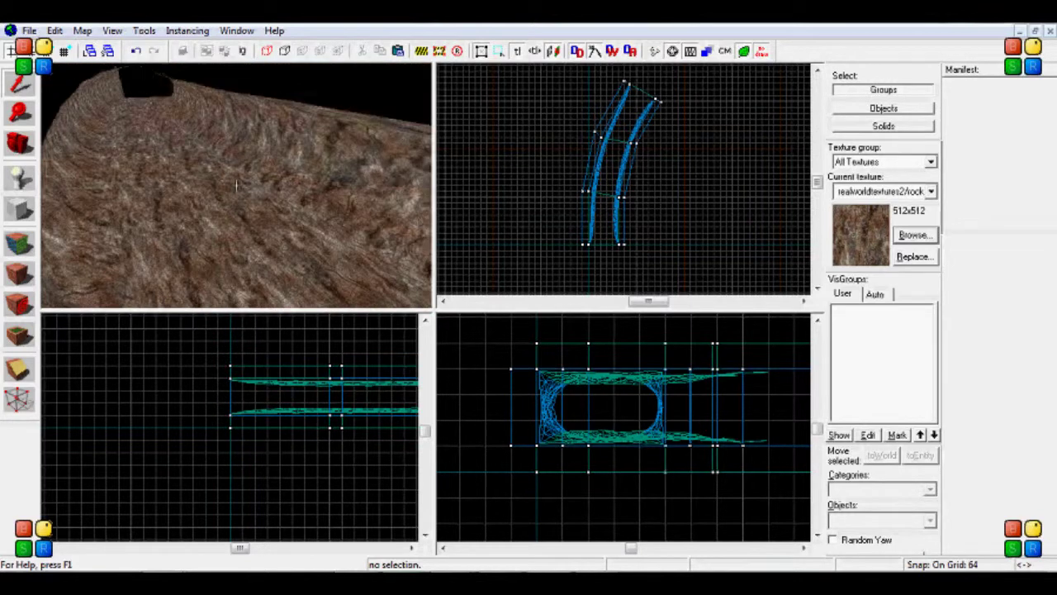
key(w)
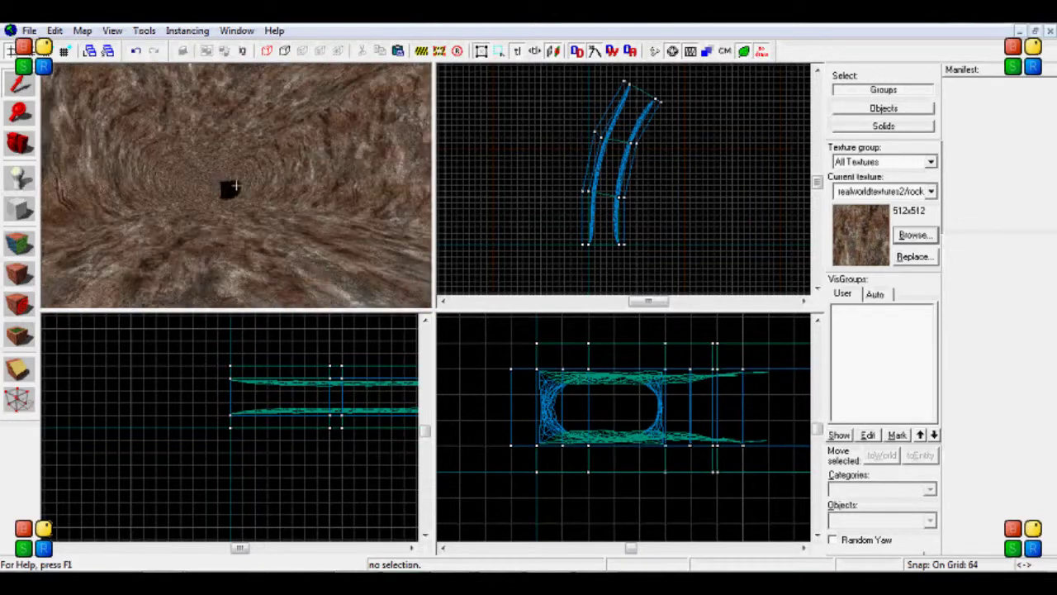
key(w)
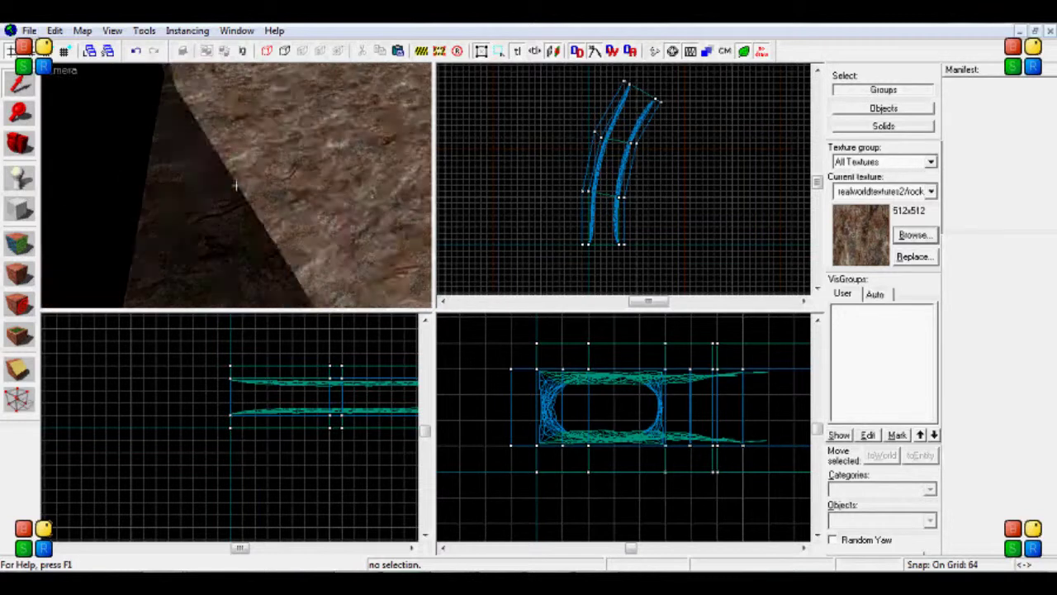
key(s)
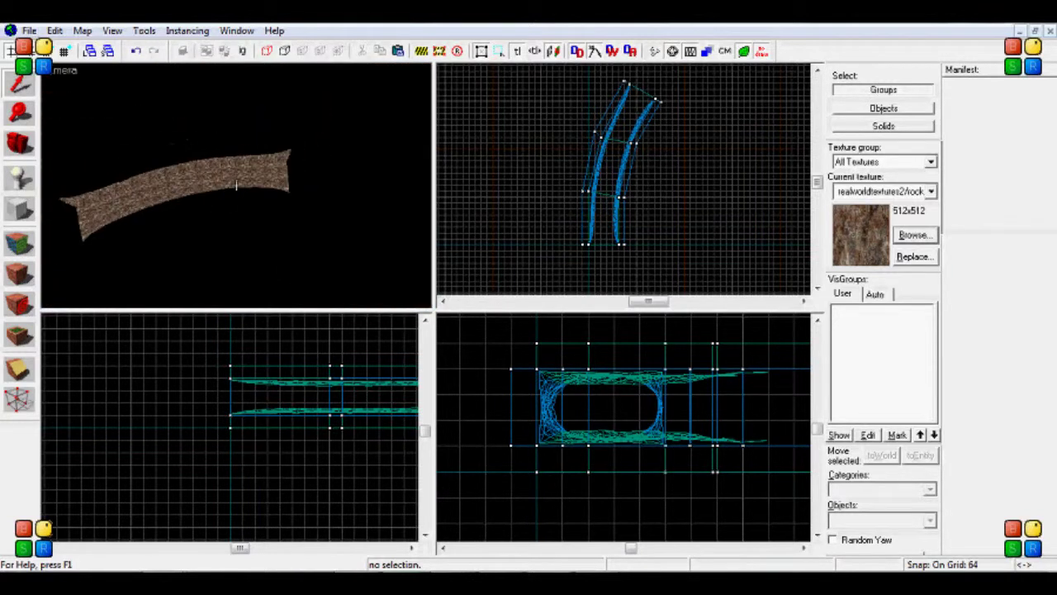
key(z)
scroll(665, 203, down, 5)
scroll(643, 186, up, 5)
scroll(657, 167, down, 2)
key(z)
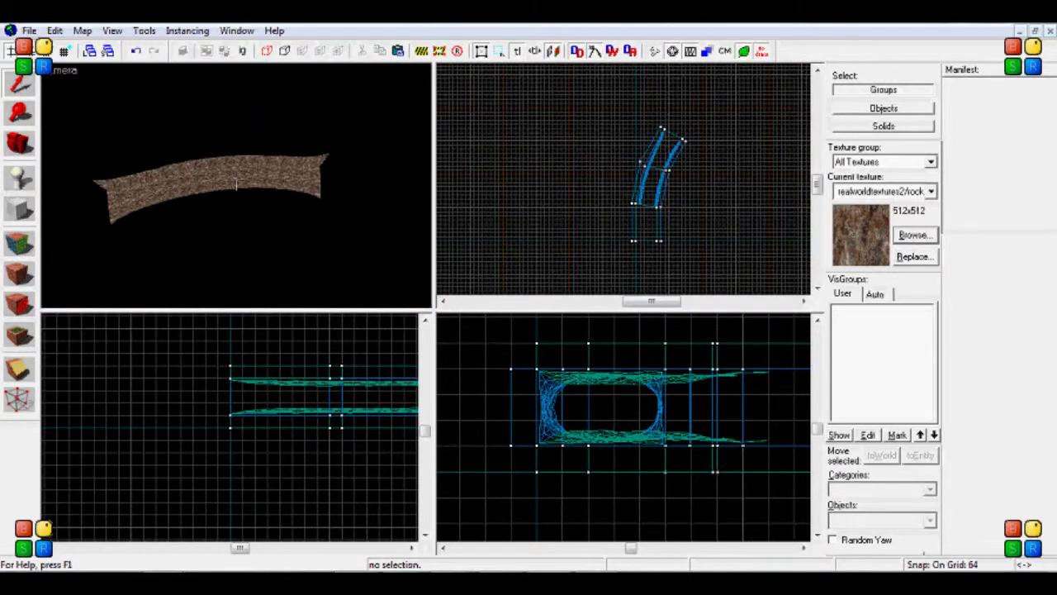
Step: Inspect the corridor's open ends, outer side and interior walls from several viewpoints
key(d)
key(w)
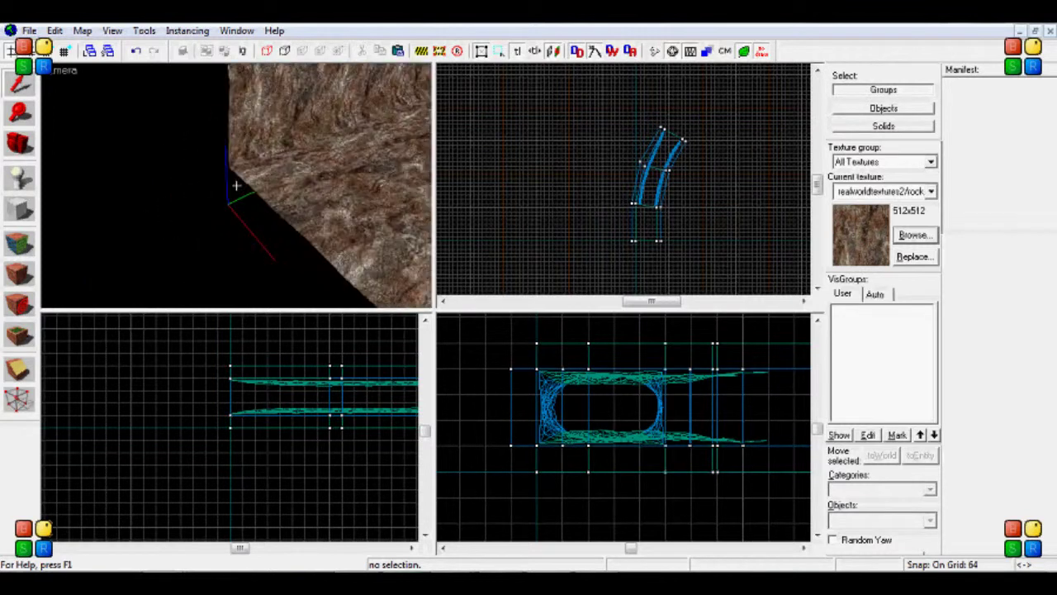
key(w)
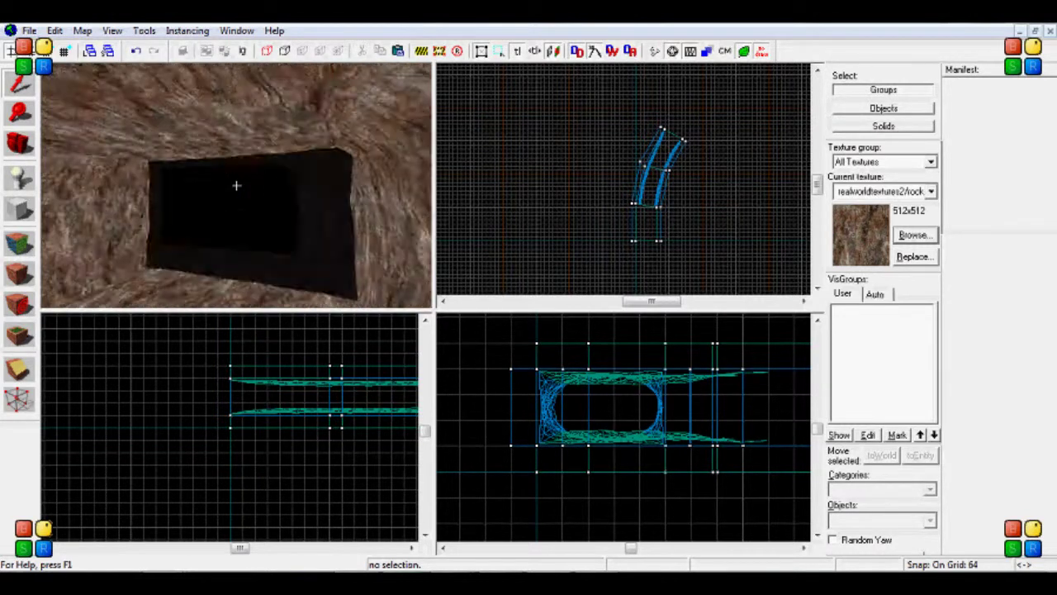
key(s)
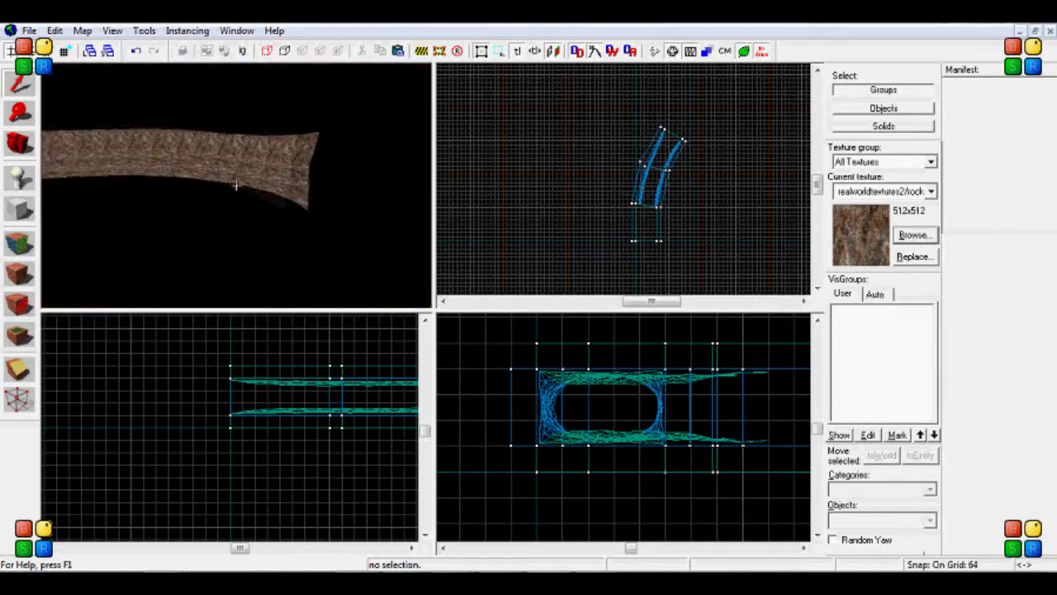
key(w)
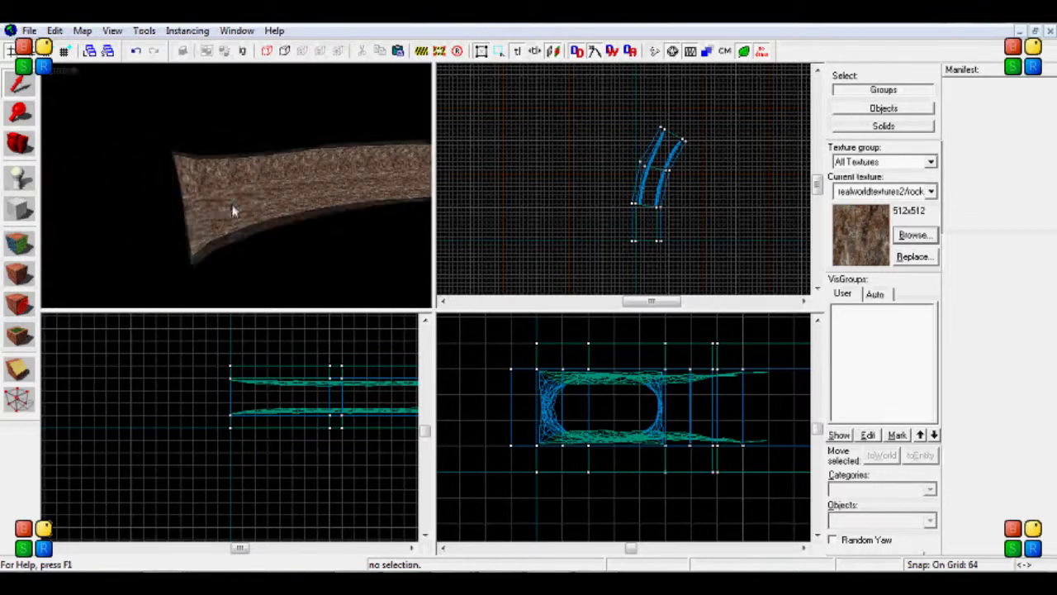
key(z)
key(w)
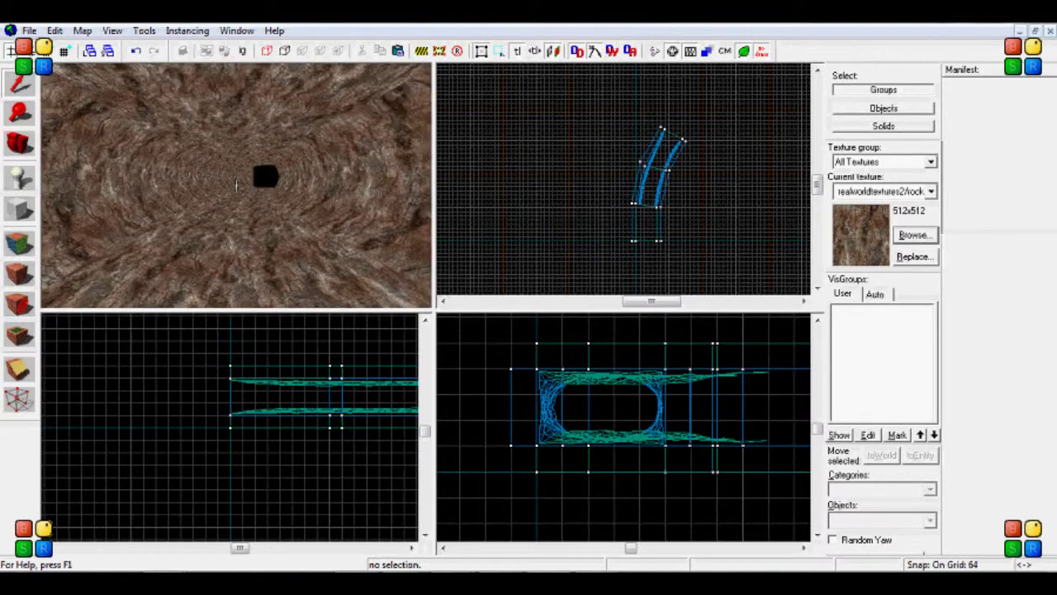
key(w)
key(s)
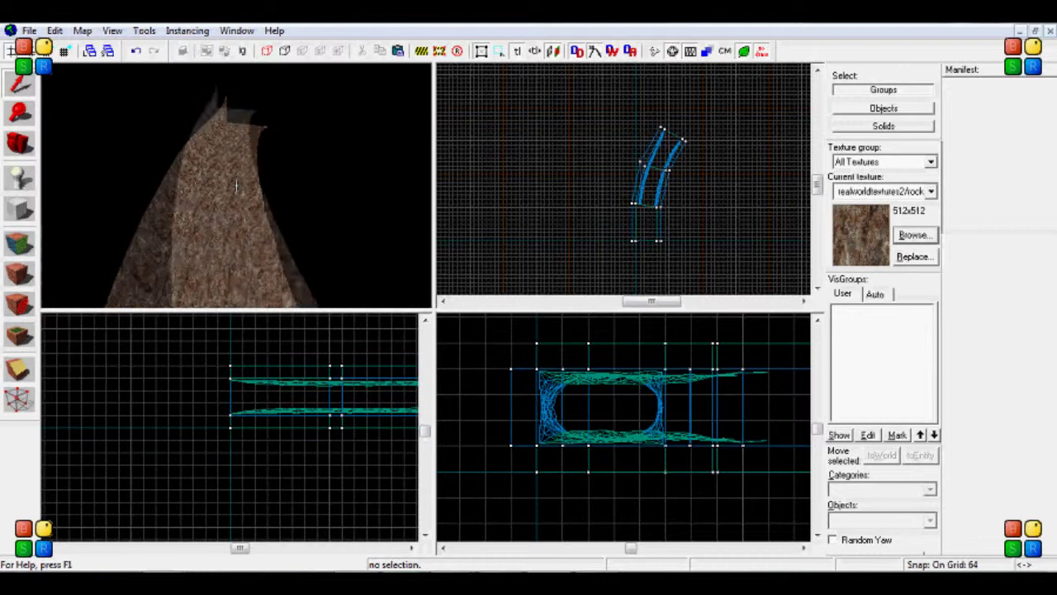
key(z)
click(20, 244)
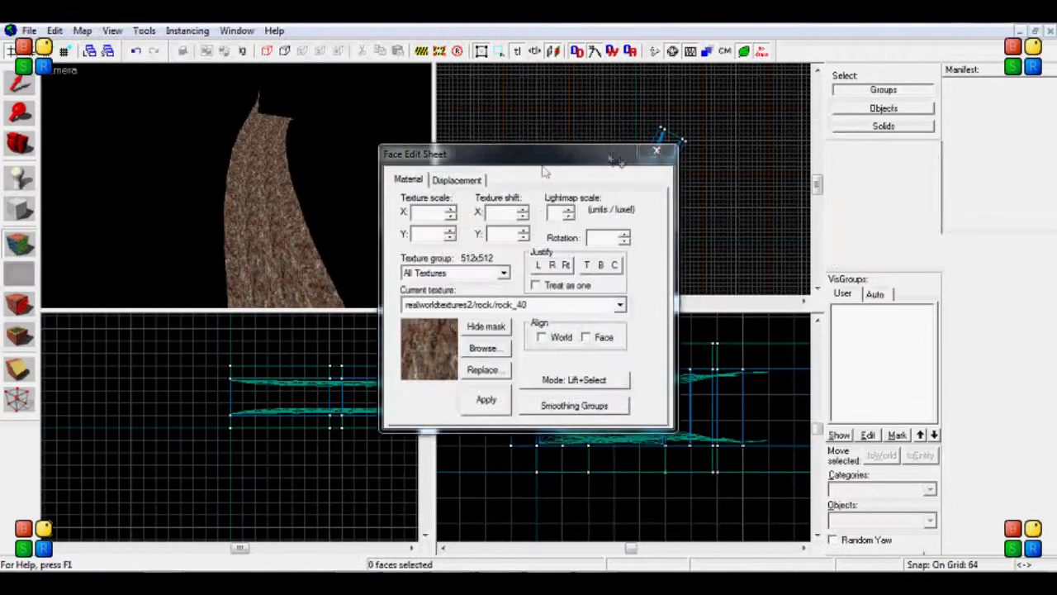
click(658, 152)
key(z)
key(w)
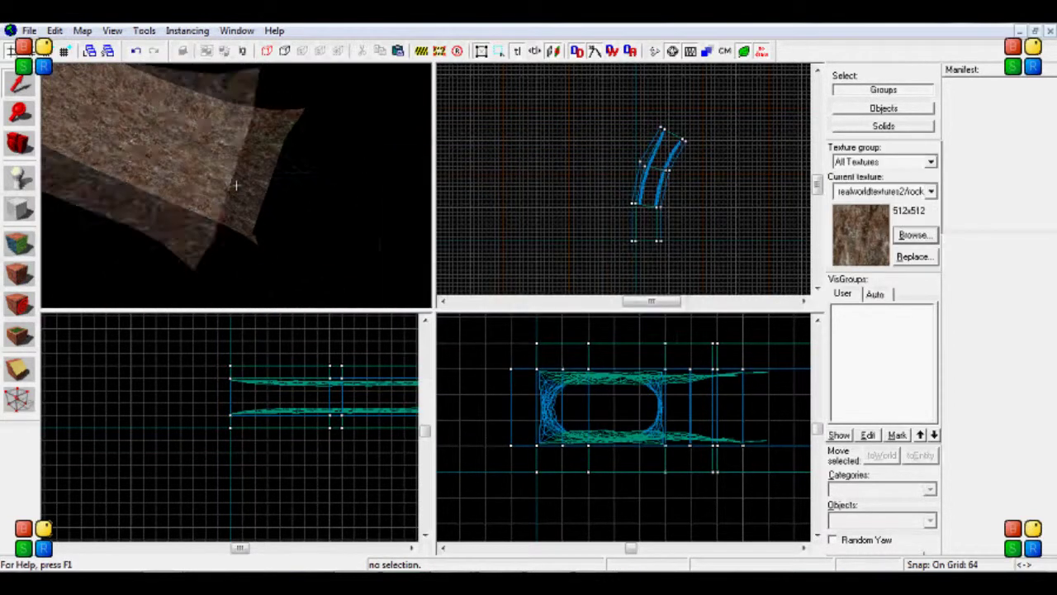
key(z)
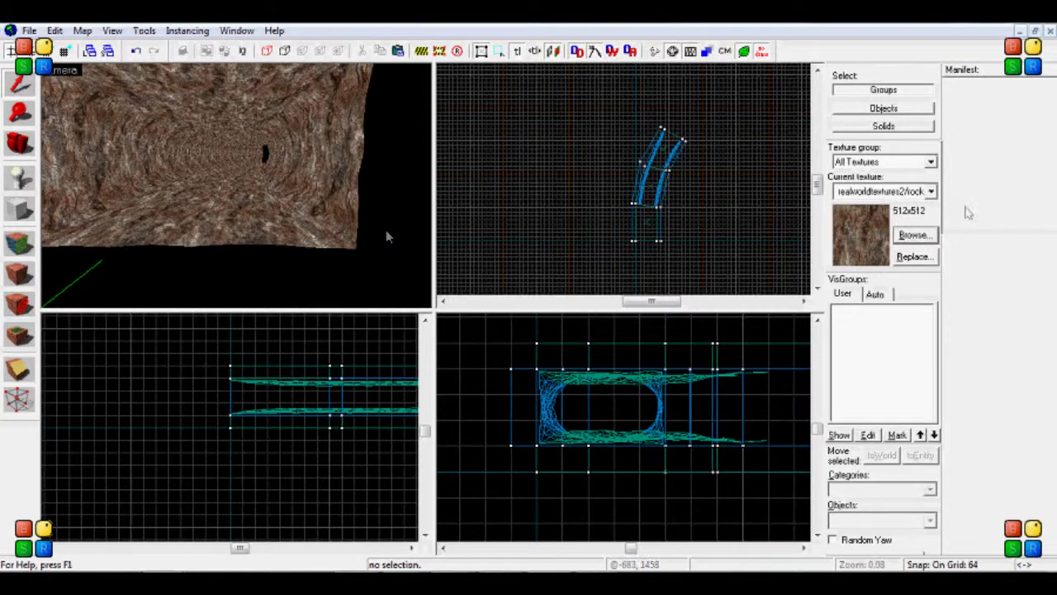
Step: Set tools/toolsnodraw as the current texture, and outline and discard a 1920 by 2176 by 320 unit block enclosing the corridor
click(931, 191)
click(876, 256)
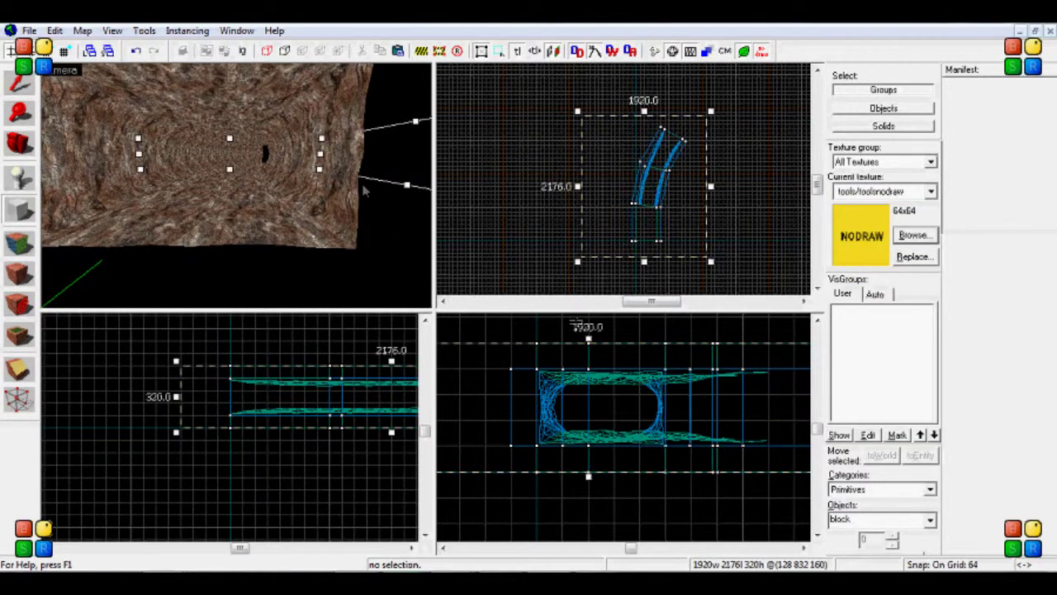
scroll(618, 395, down, 3)
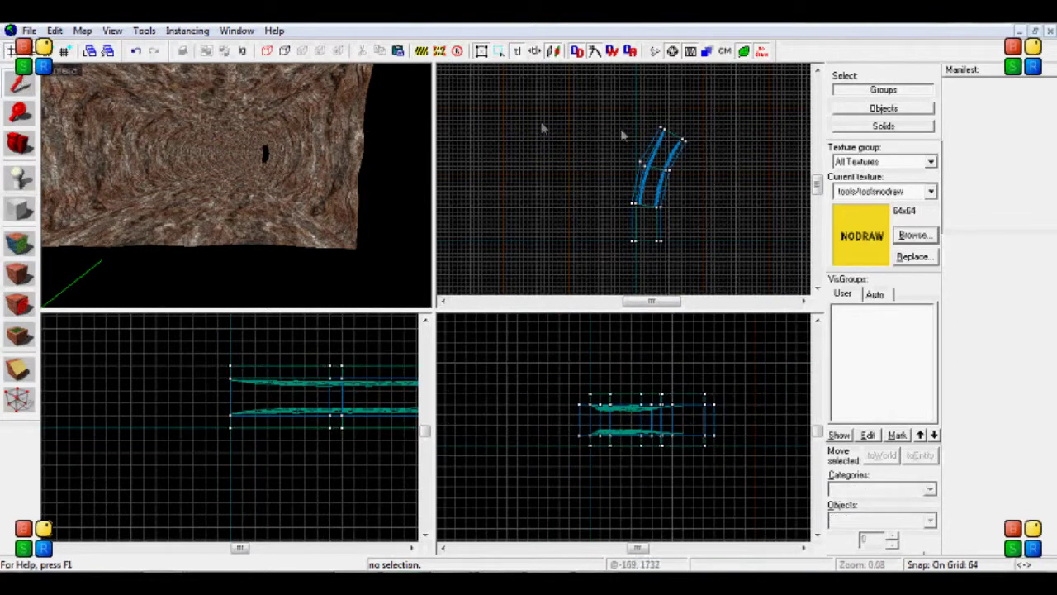
Step: Examine the ceiling, walls and floor around the corridor's interior while looking toward its far opening
key(z)
key(w)
key(z)
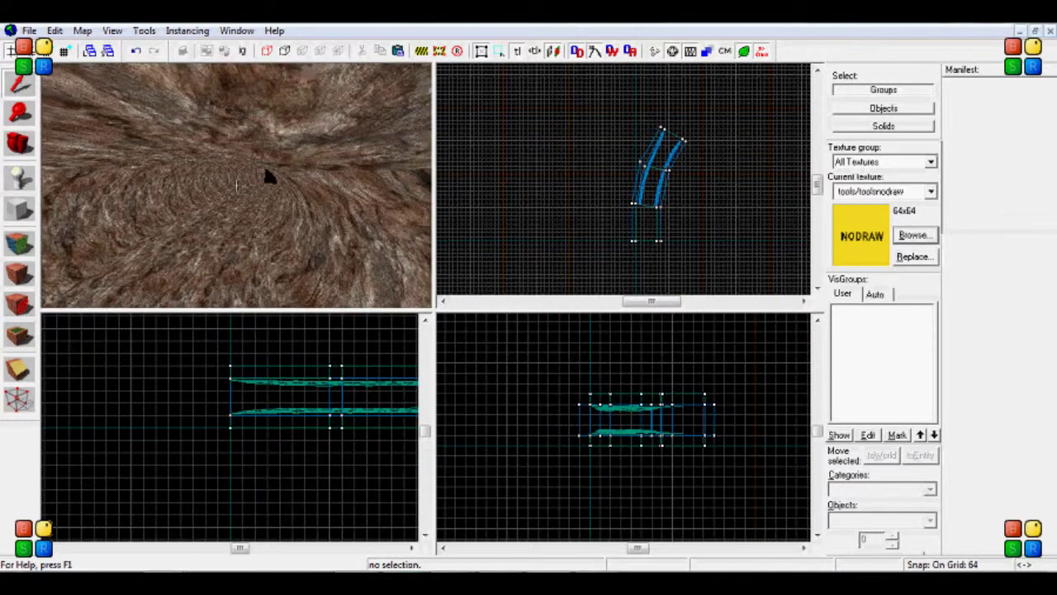
key(z)
key(w)
key(a)
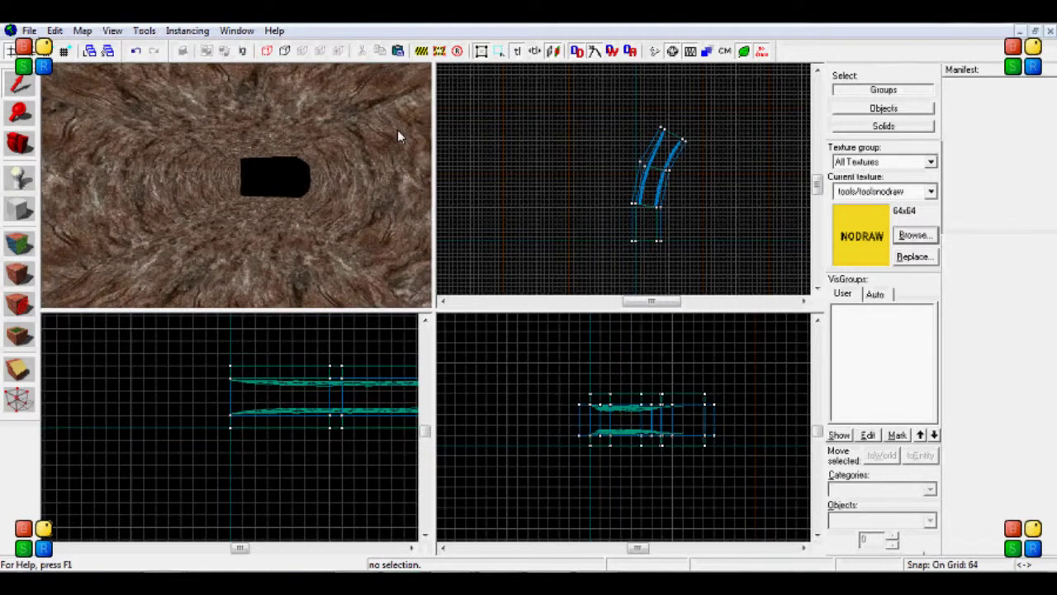
click(264, 88)
click(136, 235)
click(264, 273)
click(412, 205)
click(256, 97)
click(91, 178)
click(308, 258)
click(398, 197)
click(291, 103)
Step: Review the finished corridor from outside and inside, and check its full layout in the top view
scroll(655, 188, down, 5)
scroll(653, 185, up, 4)
key(z)
key(s)
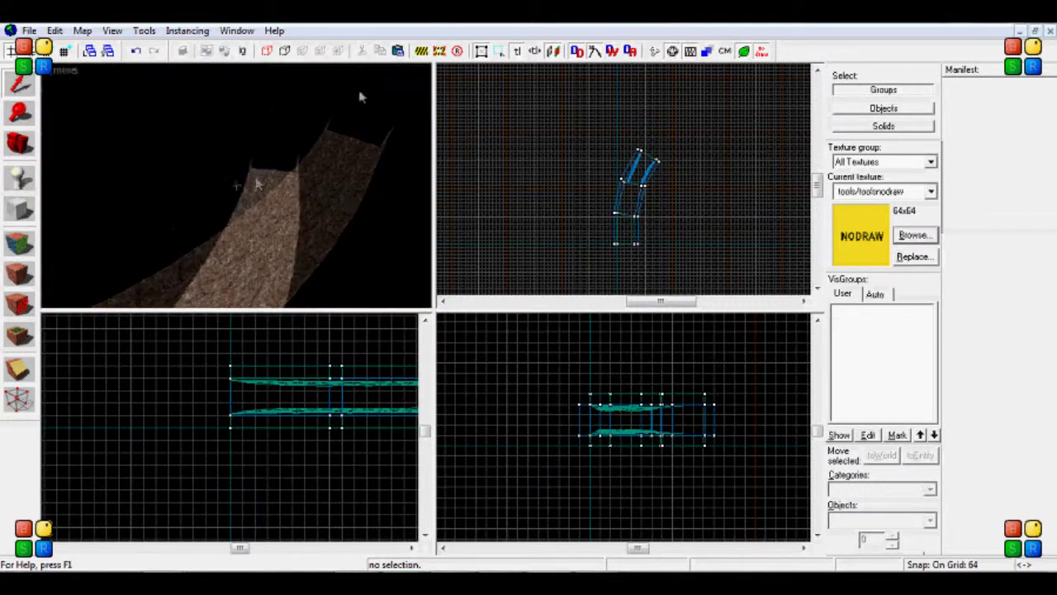
key(z)
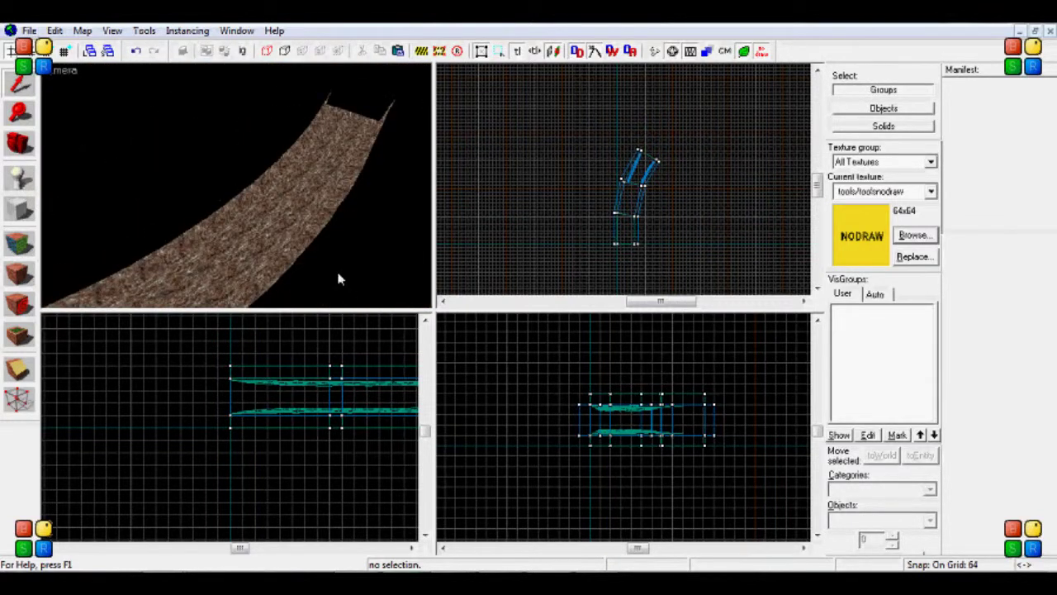
key(z)
key(w)
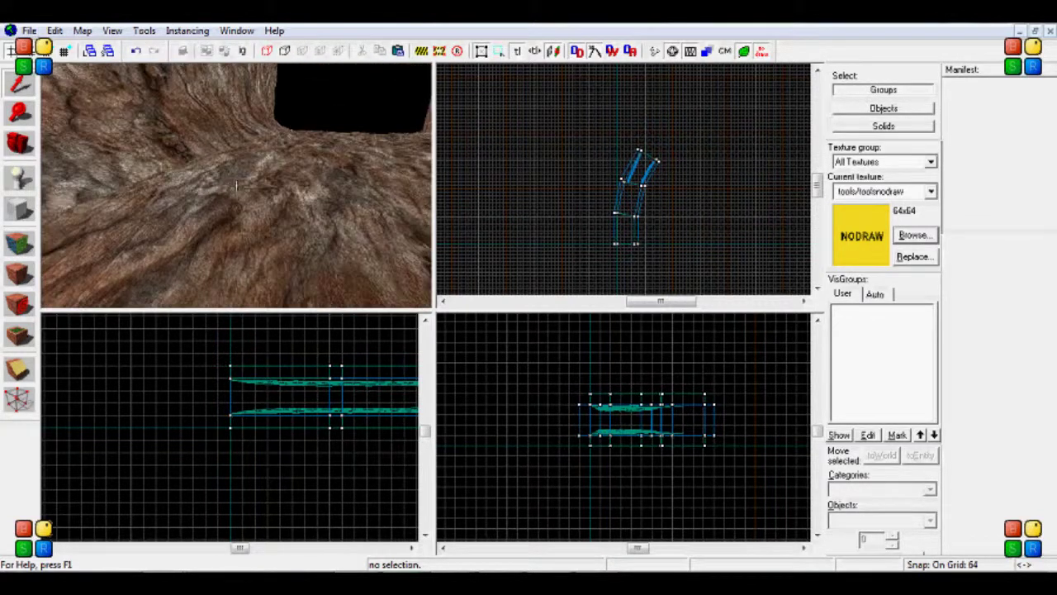
key(s)
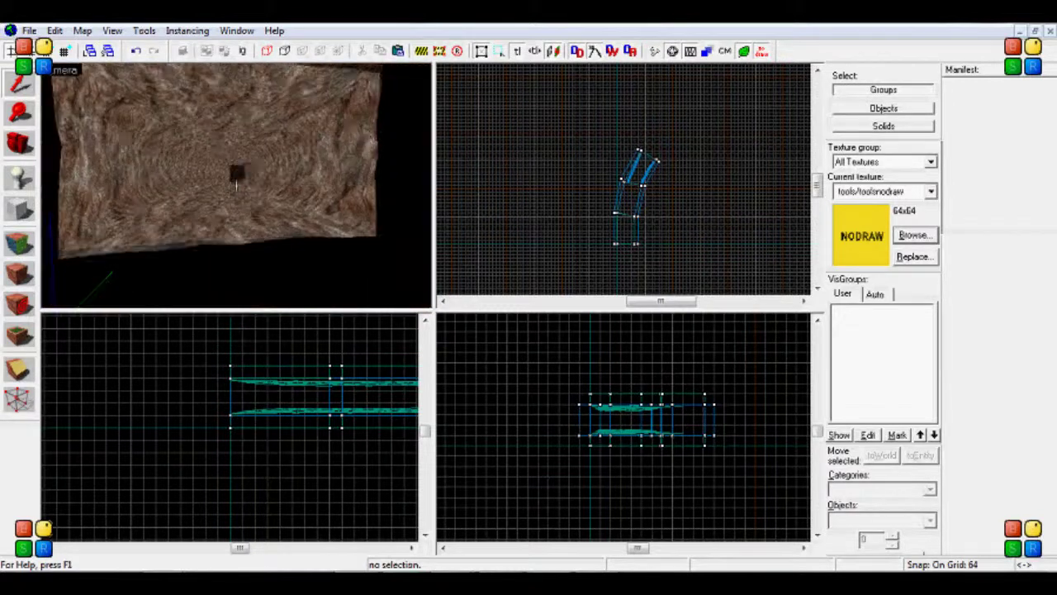
key(w)
scroll(554, 207, down, 2)
scroll(599, 209, up, 4)
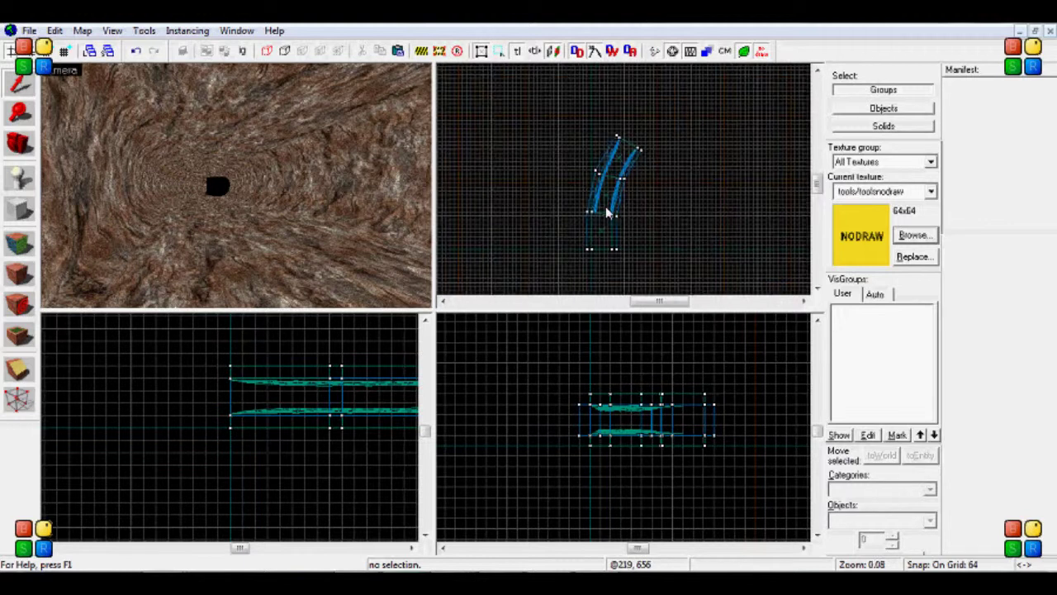
scroll(603, 225, down, 7)
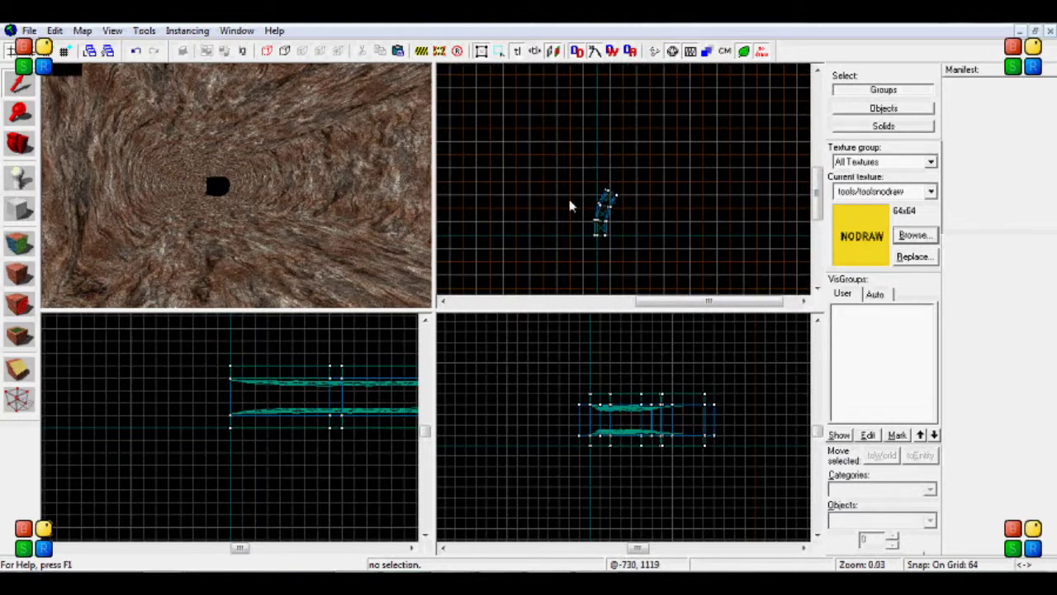